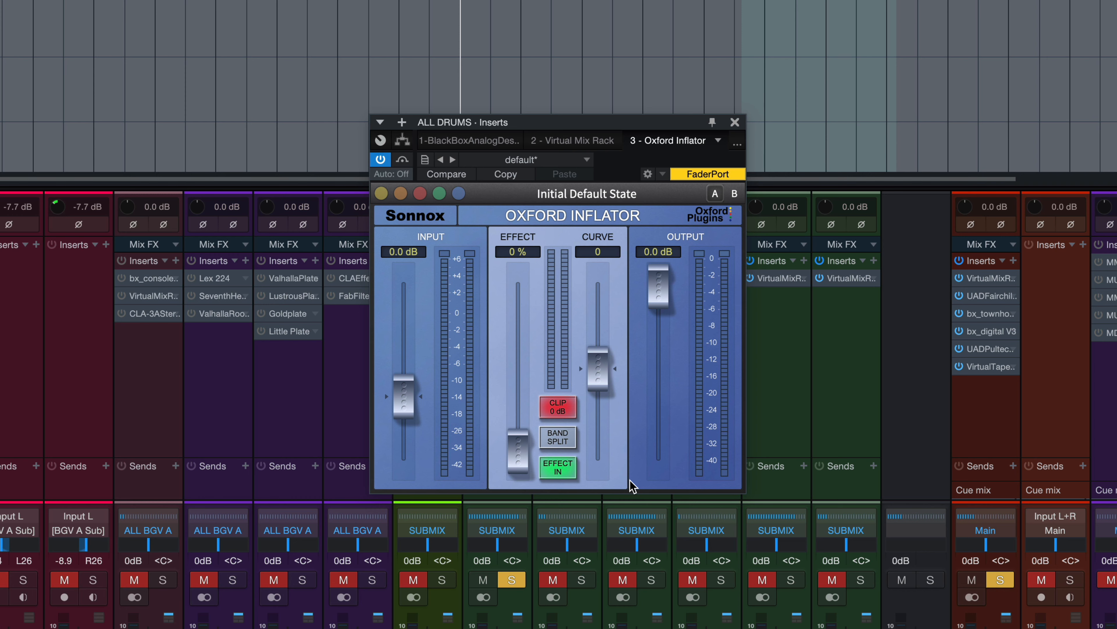
- Raise the Inflator's Effect level to 100% and switch Clip 0 dB off and back on
left_click_drag(522, 446, 524, 299)
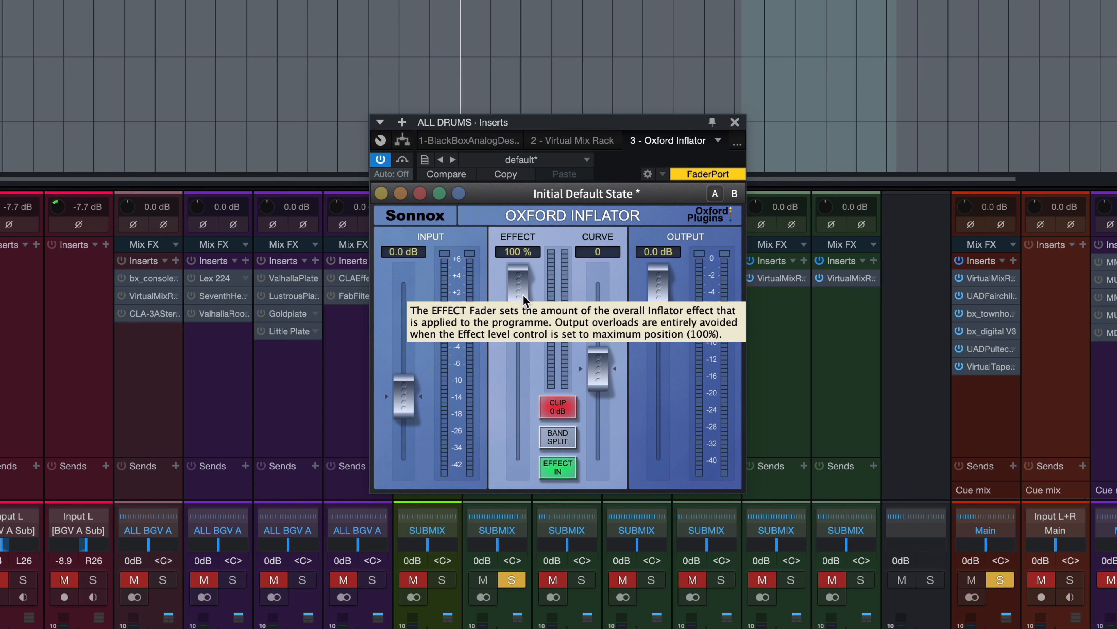
left_click(559, 411)
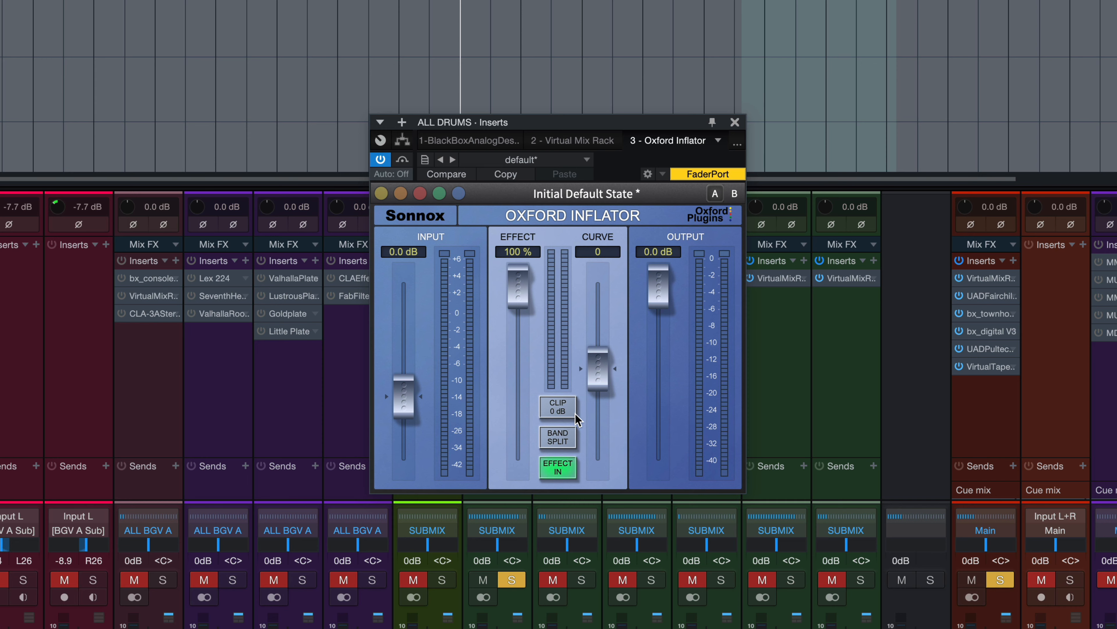
left_click(560, 413)
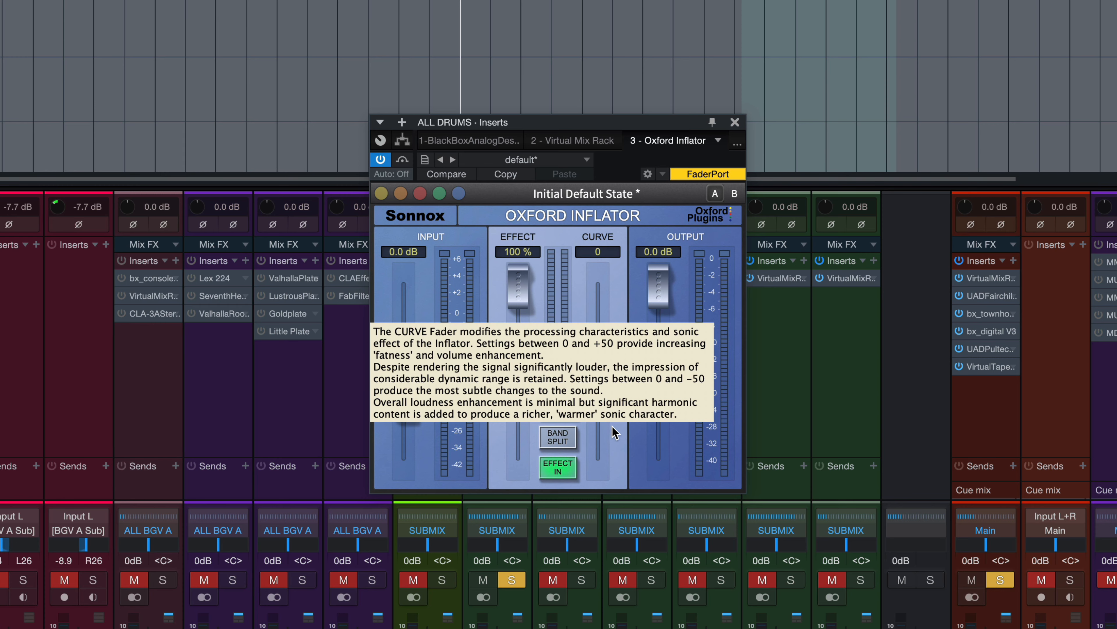
- Toggle the Inflator's Band Split mode on and off, leaving Clip 0 dB enabled
mouse_move(601, 468)
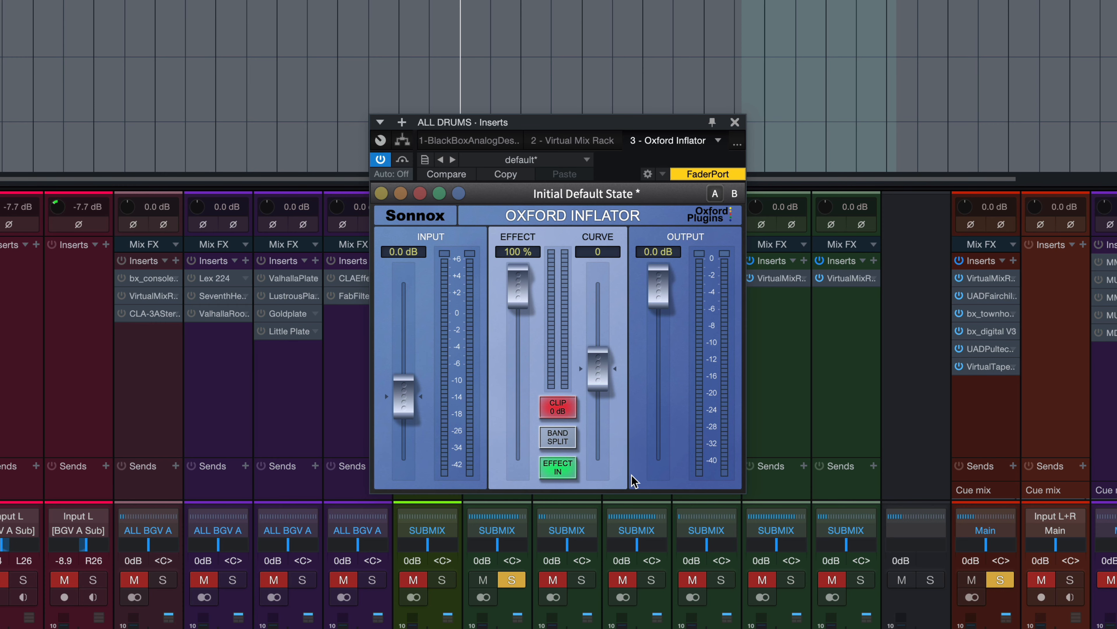
left_click(560, 405)
left_click(562, 438)
left_click(568, 442)
left_click(568, 442)
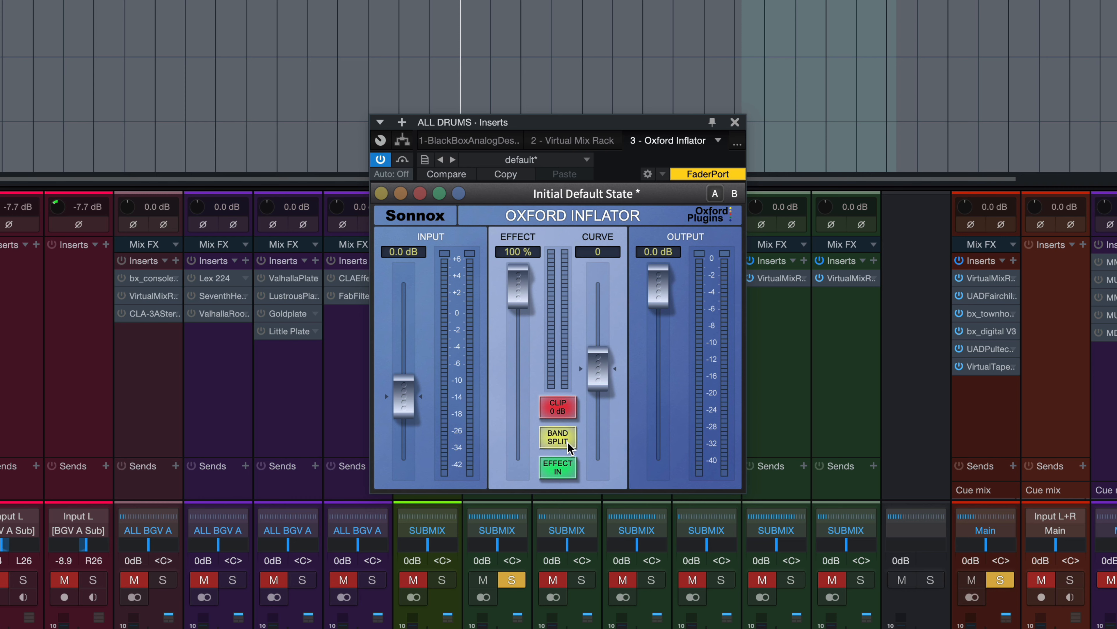
left_click(568, 442)
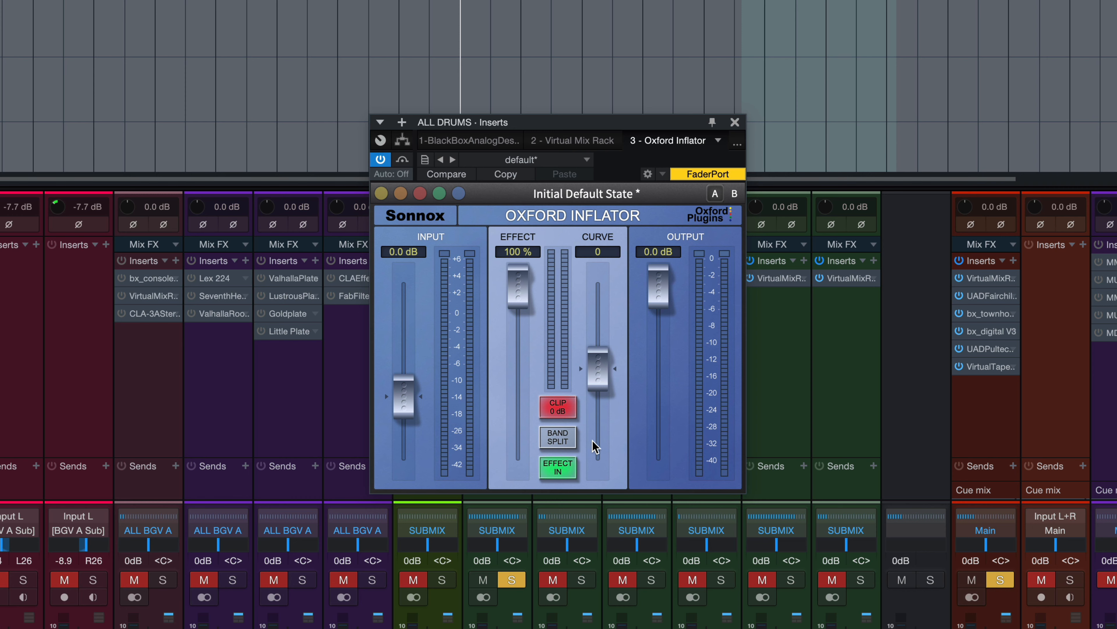
- Switch the Inflator's Effect In out and back in, keeping the Effect level at 100%
left_click(566, 473)
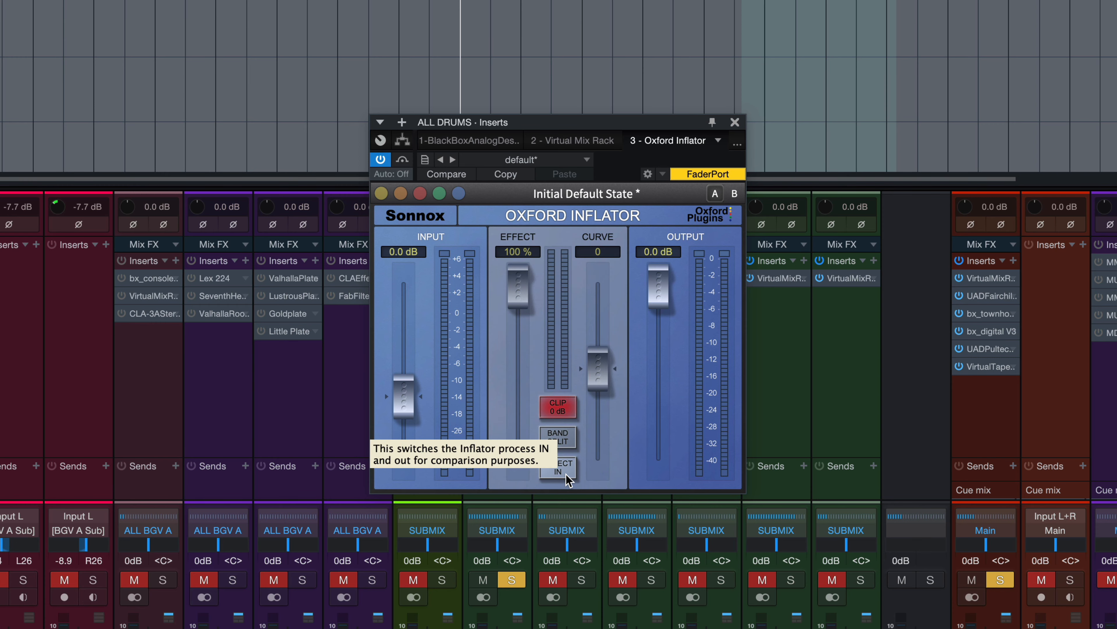
left_click(566, 475)
left_click(567, 475)
left_click(566, 475)
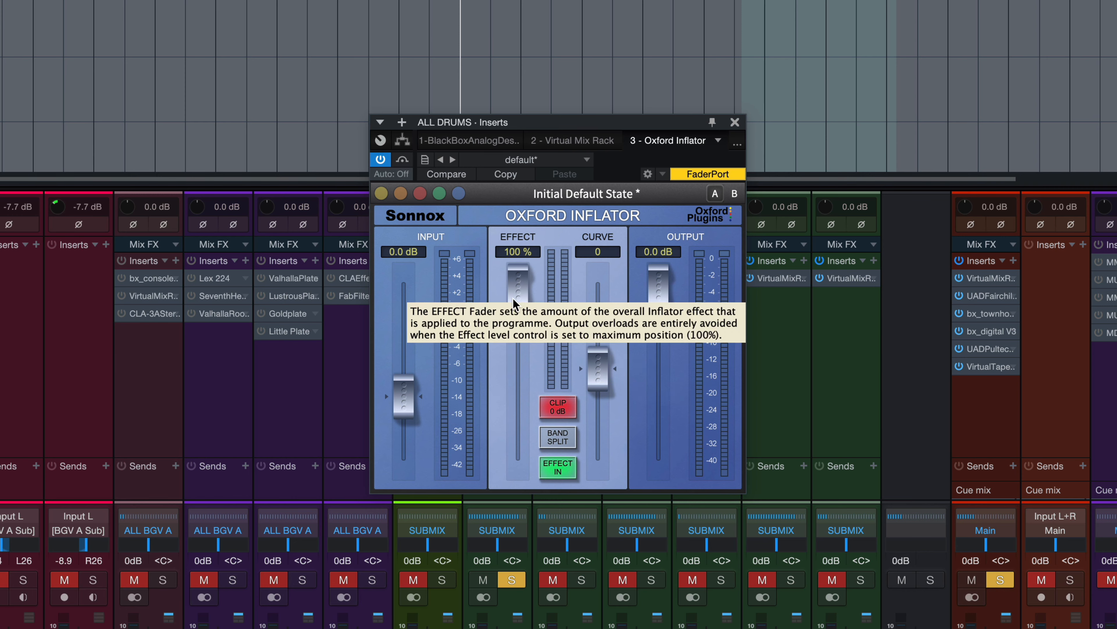
left_click_drag(519, 291, 519, 249)
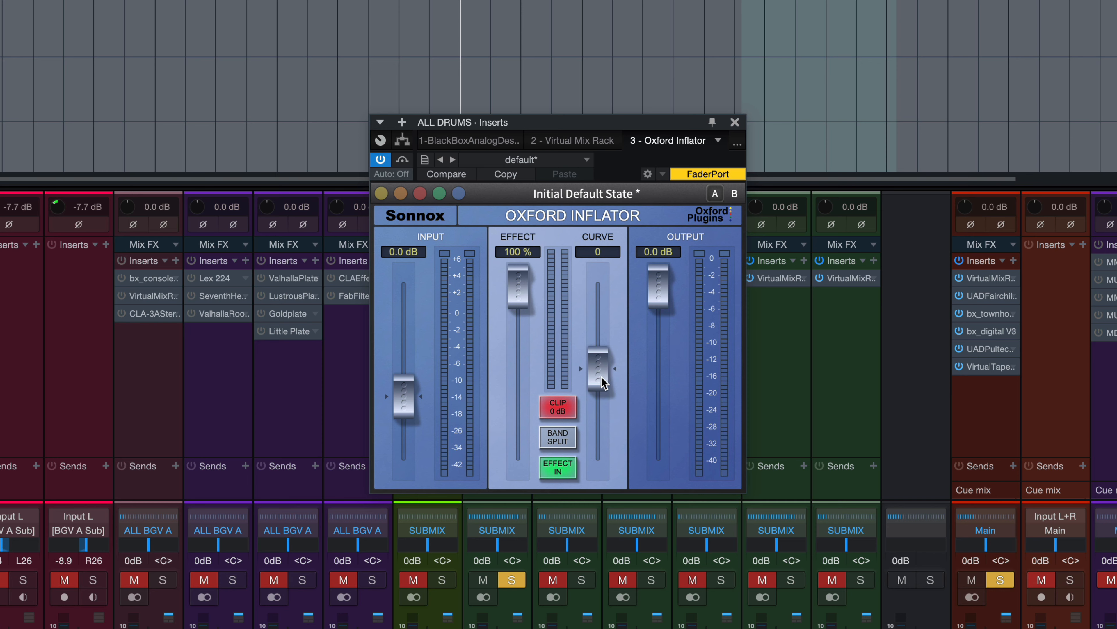
- Lower the Curve to -50.0, bring it back to about -2.2, and compare the playing drums with the Inflator bypassed and active
left_click_drag(603, 381, 605, 526)
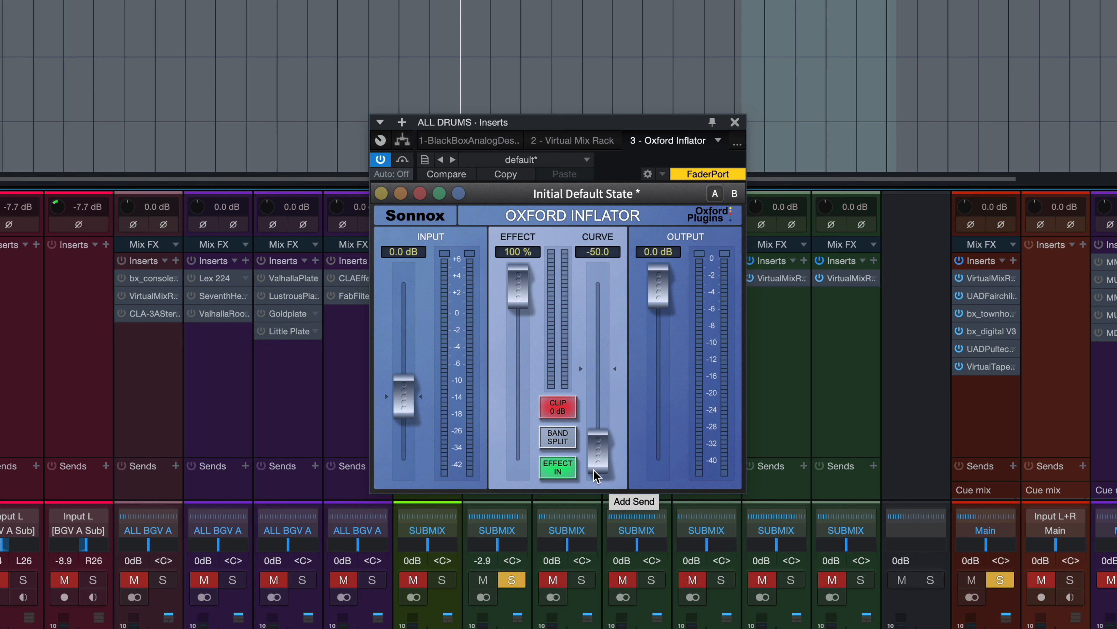
left_click_drag(600, 461, 605, 379)
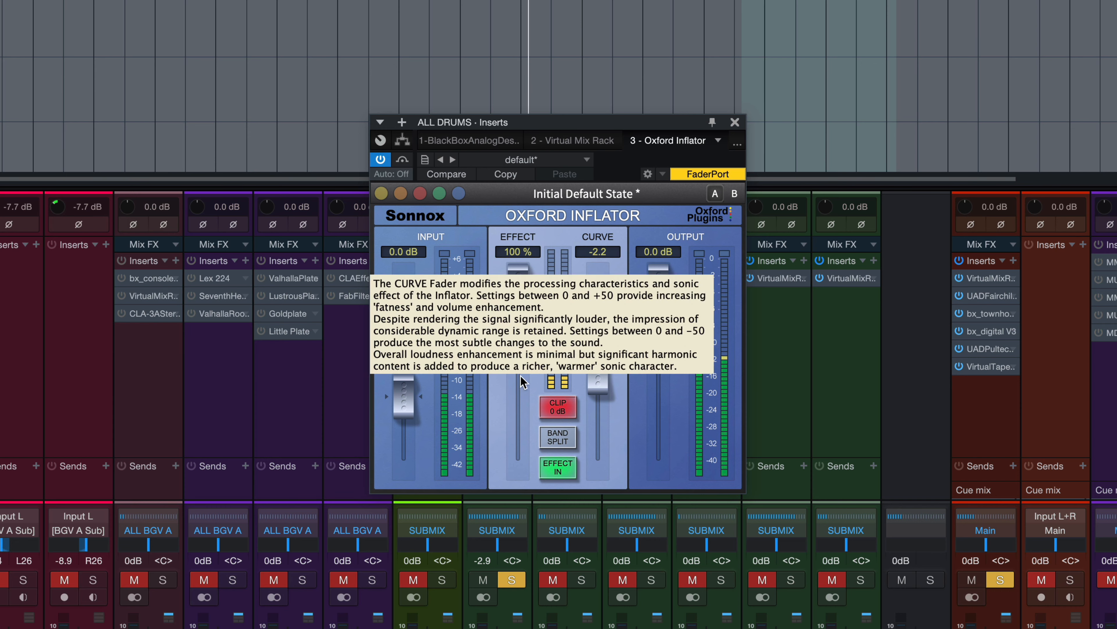
left_click(404, 160)
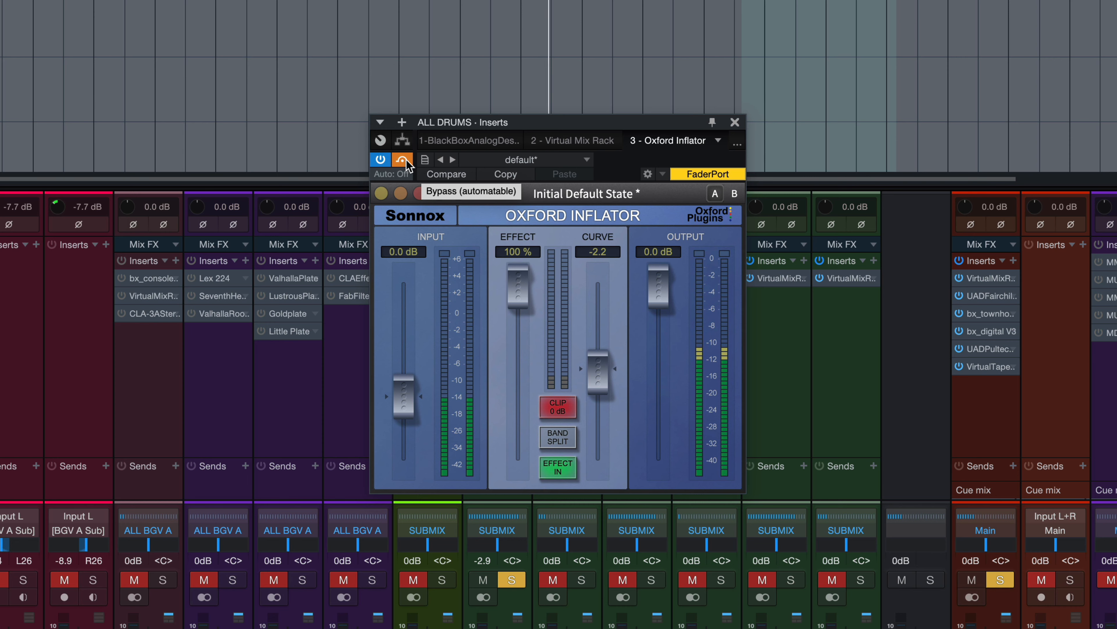
left_click(404, 162)
- Lower the Curve to about -39.8 and compare the playing drums with the Inflator bypassed and active
left_click_drag(595, 372, 606, 441)
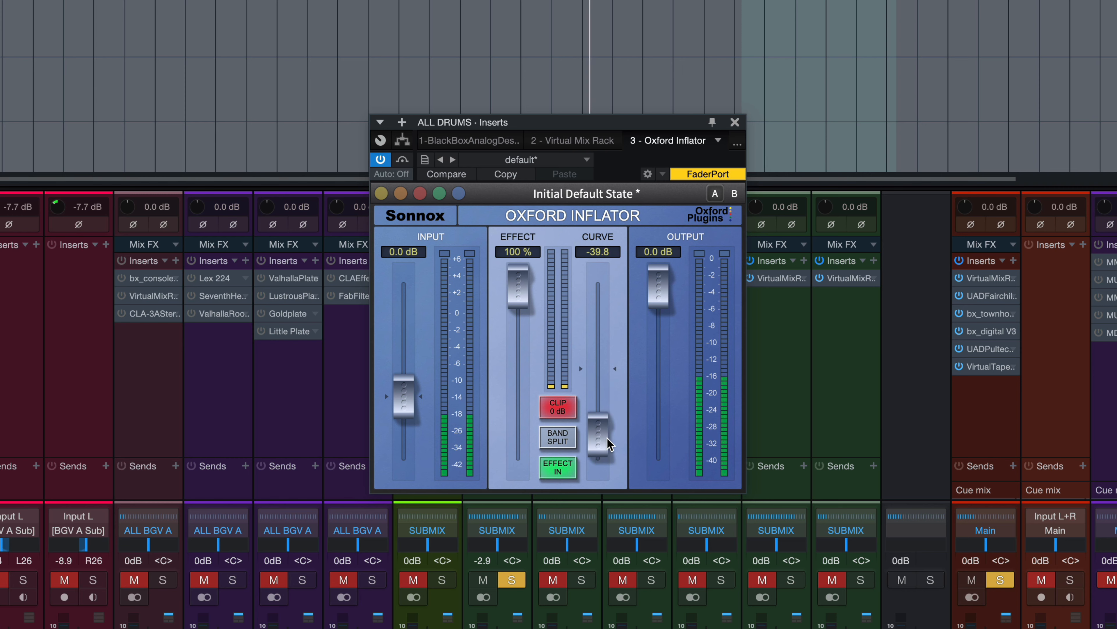
left_click(403, 159)
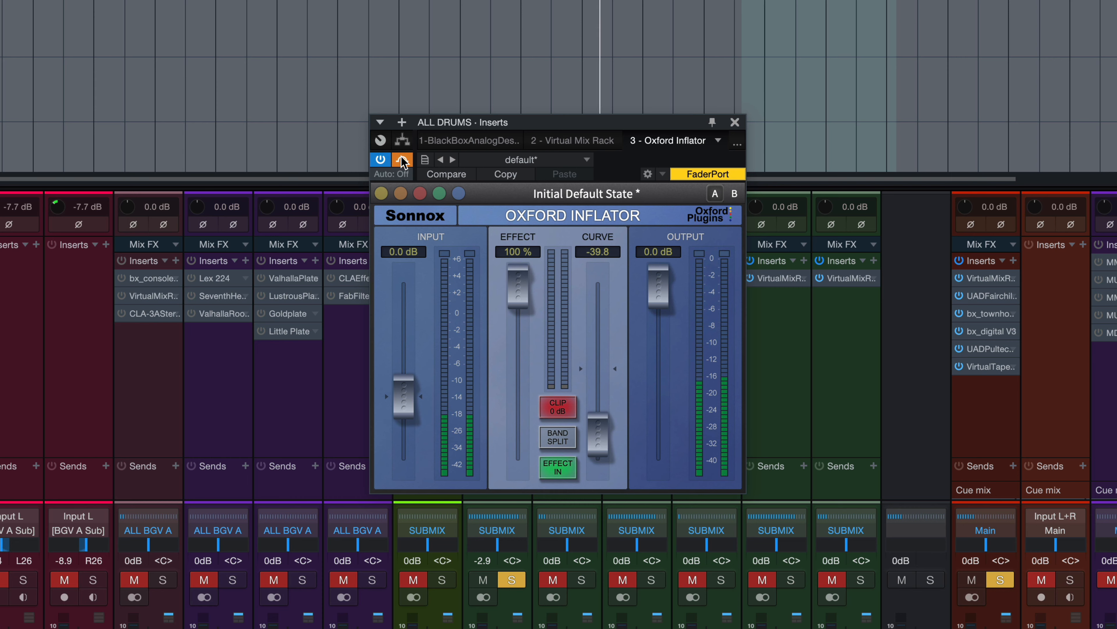
left_click(402, 160)
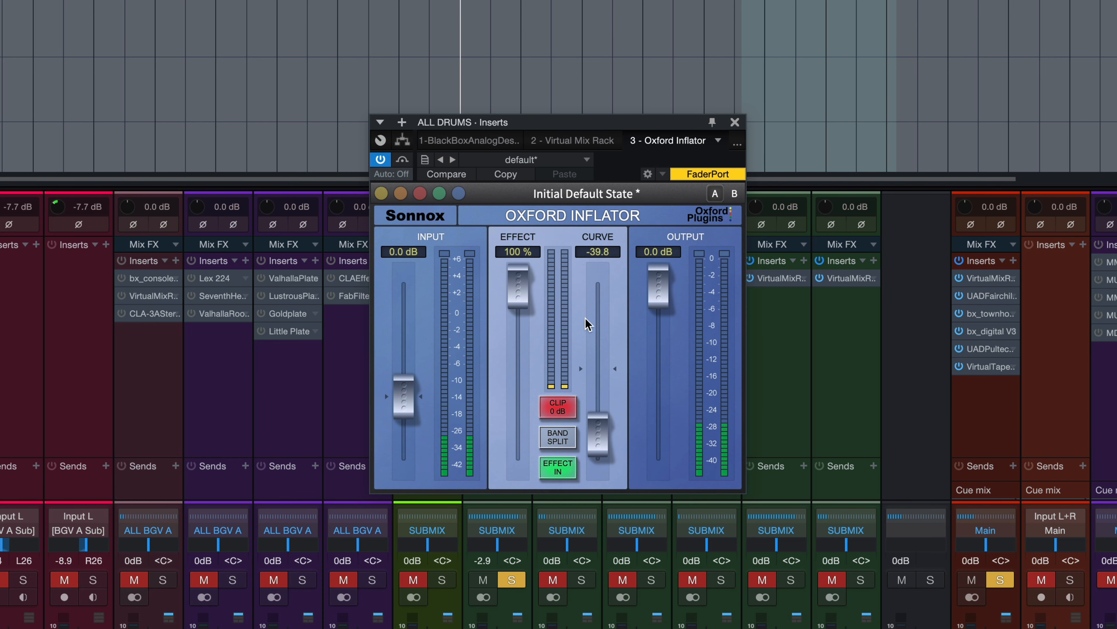
- Raise the Curve through 0 to 50.0 and compare the playing drums with the Inflator bypassed and active
left_click_drag(604, 440, 614, 372)
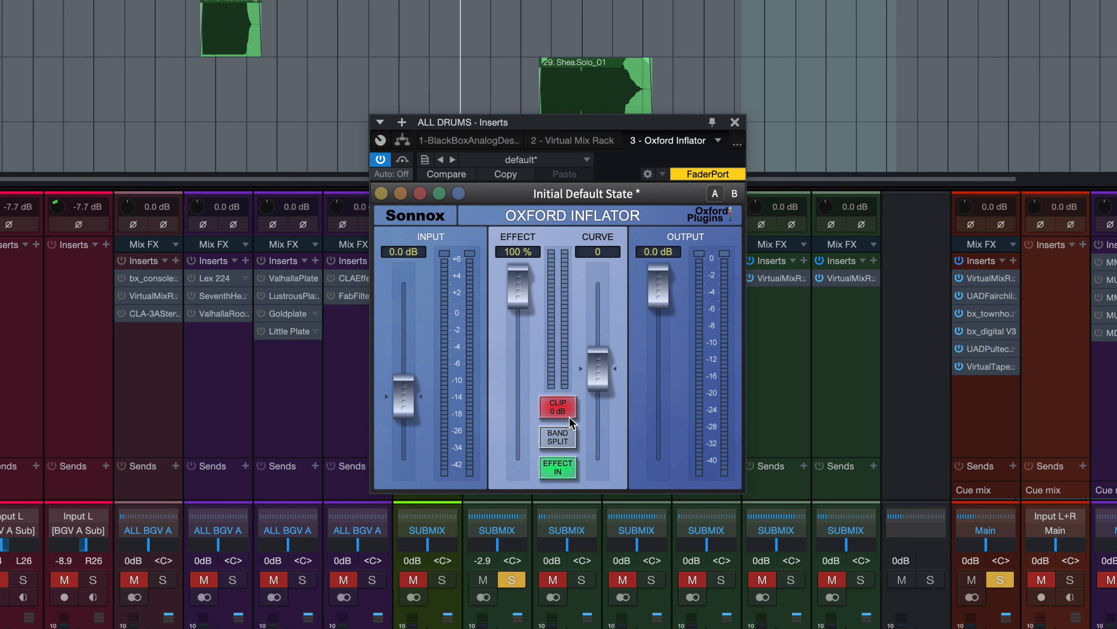
mouse_move(601, 362)
left_mouse_down()
mouse_move(601, 288)
mouse_move(600, 371)
left_mouse_up()
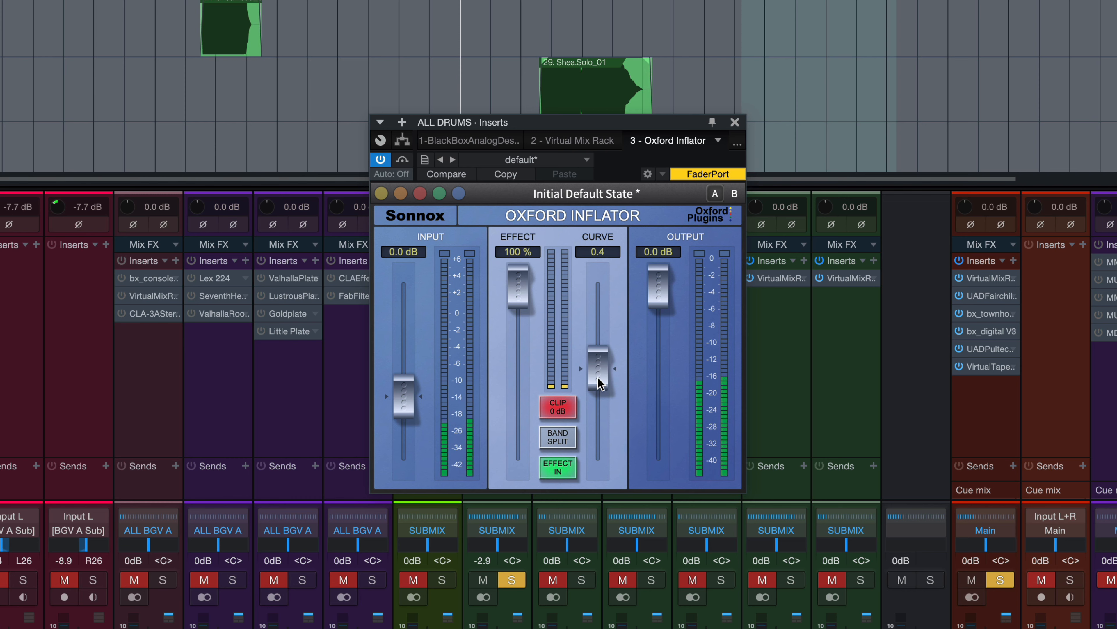
left_click_drag(599, 383, 604, 266)
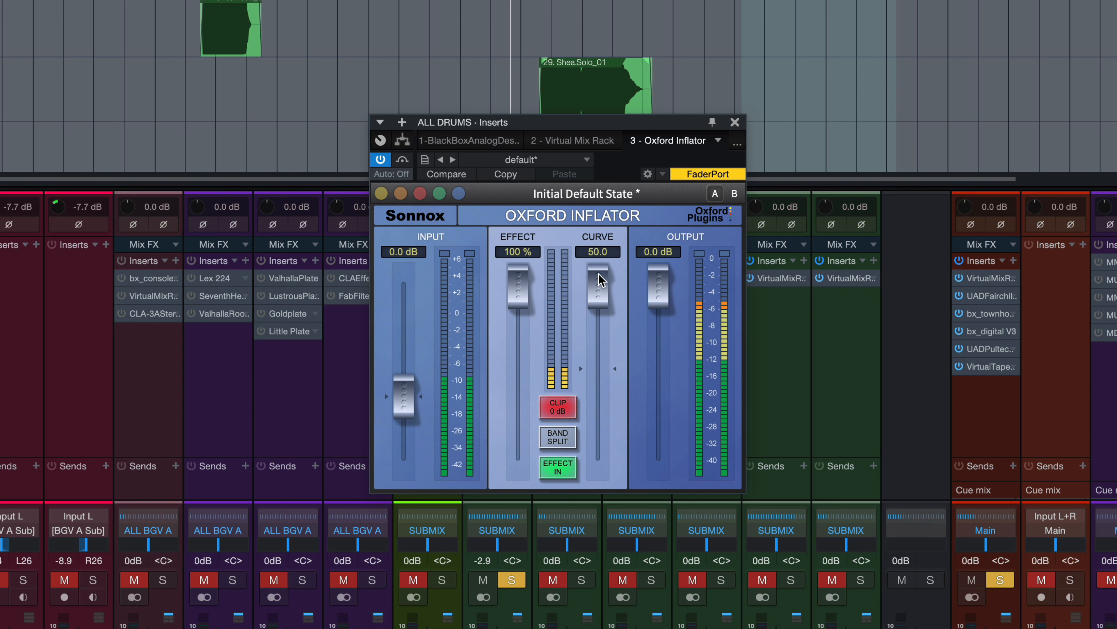
left_click(403, 161)
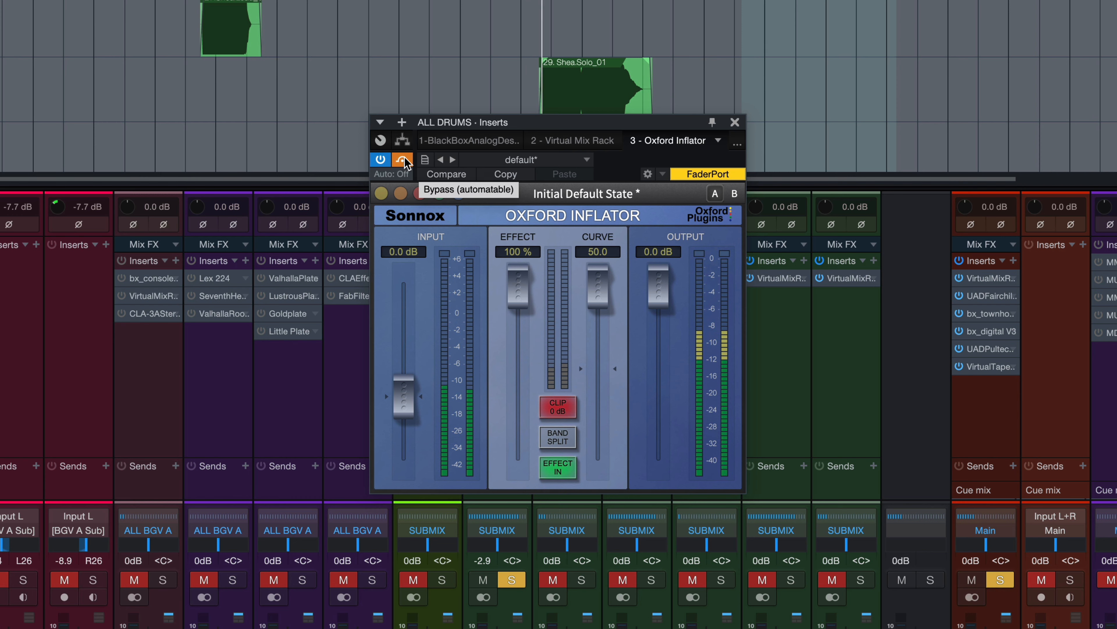
left_click(402, 160)
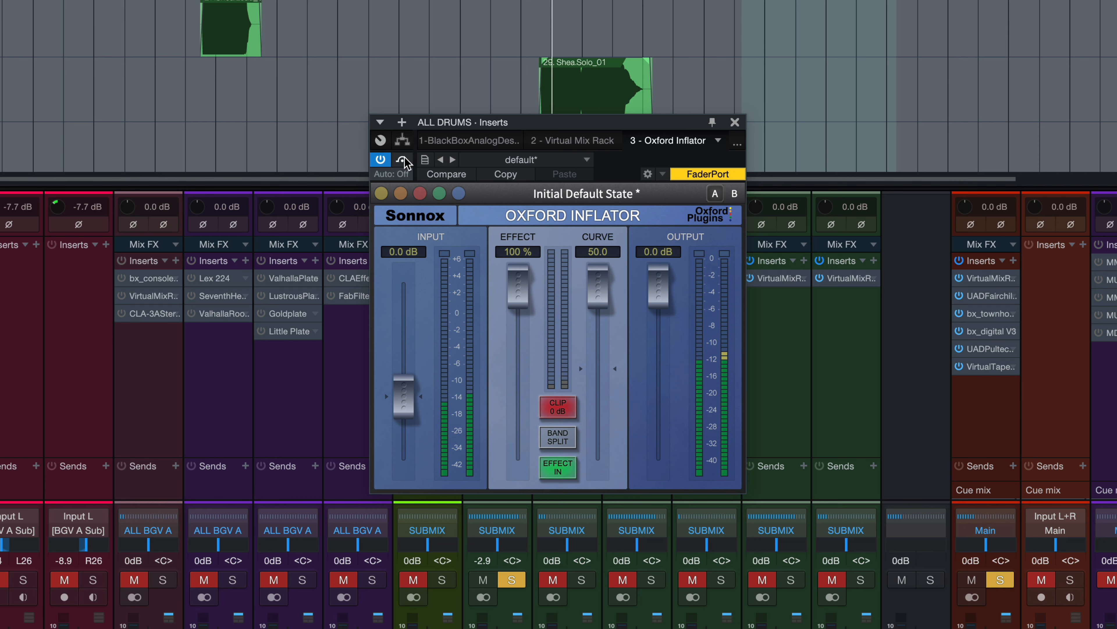
- Return the Curve to 0 and raise the Input level to 8.17 dB while the drums play
left_click_drag(599, 288, 597, 374)
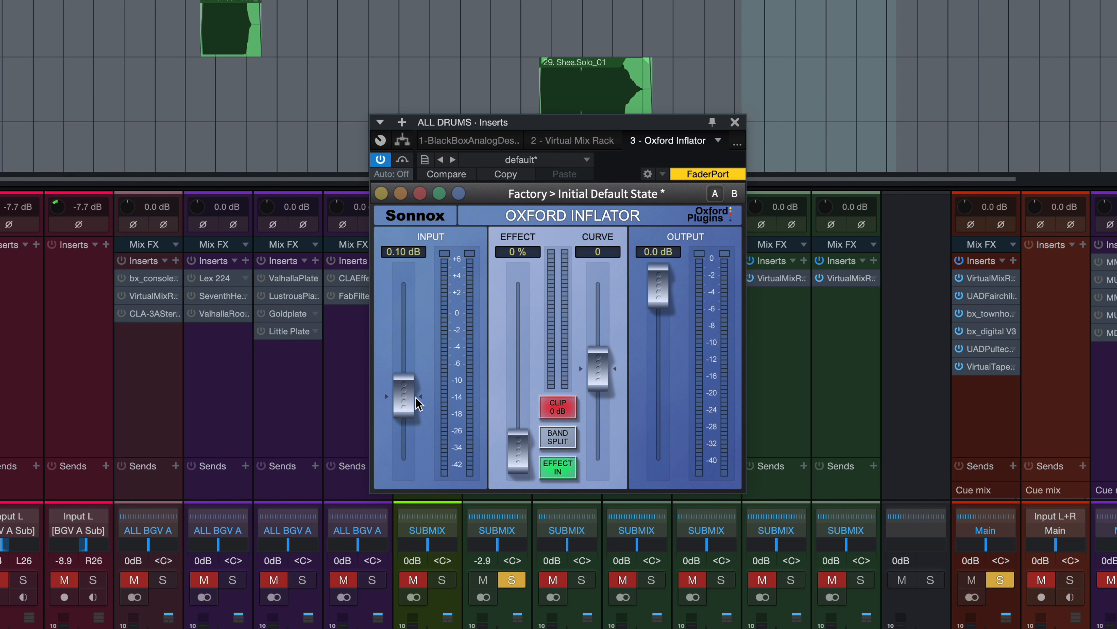
key("space")
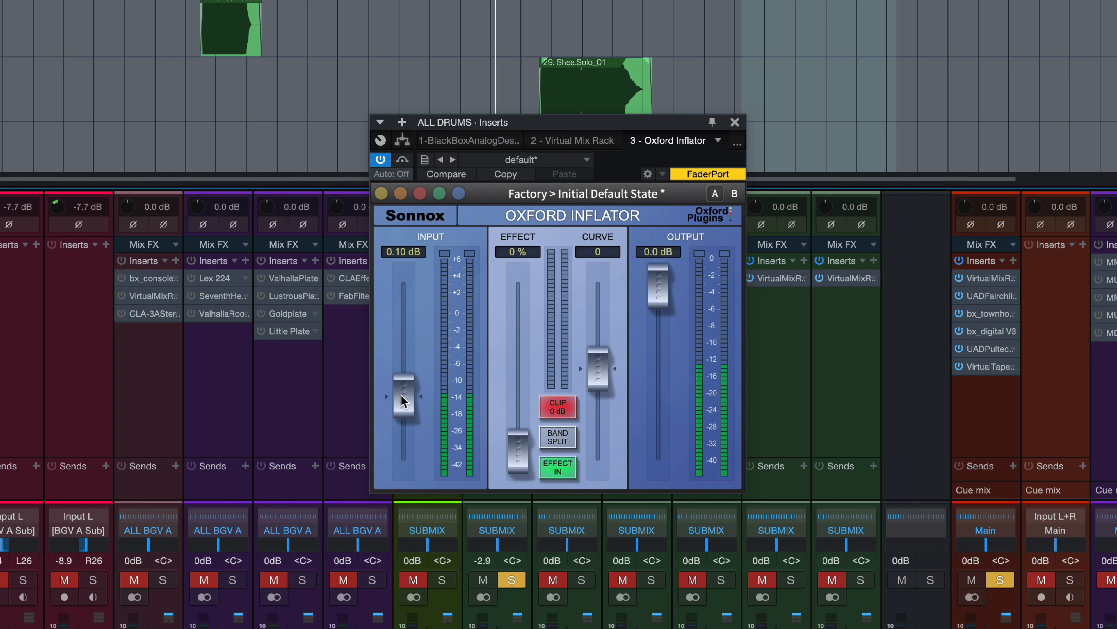
left_click_drag(404, 401, 404, 318)
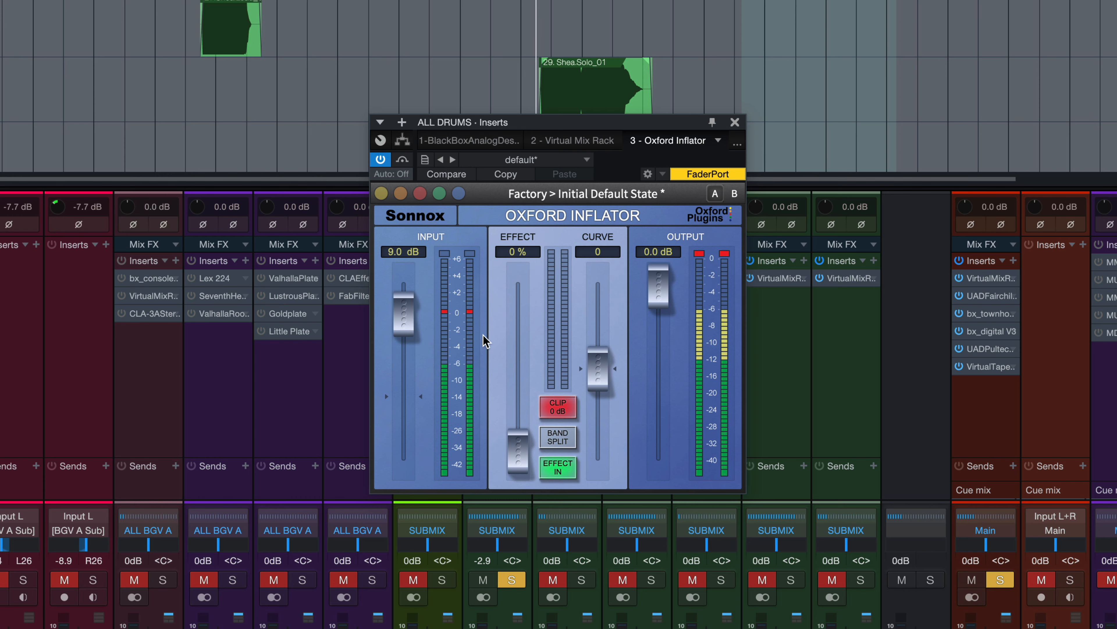
left_click_drag(405, 321, 405, 329)
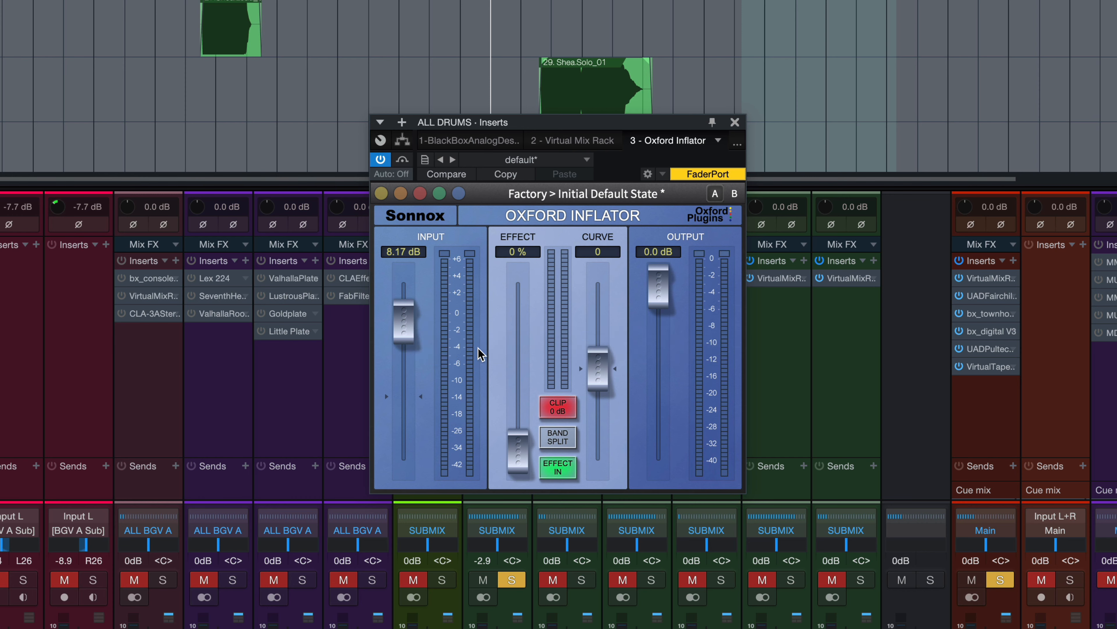
- Lower the Inflator's Output to -6.17 dB and raise its Effect level to 100%
left_click_drag(658, 302, 660, 388)
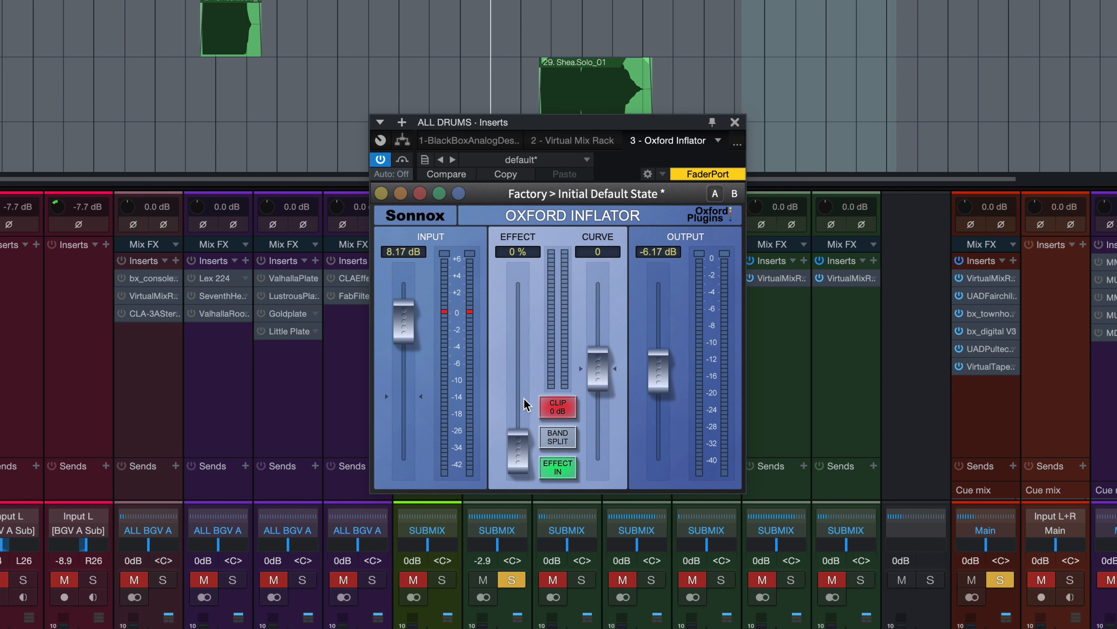
left_click_drag(526, 457, 535, 281)
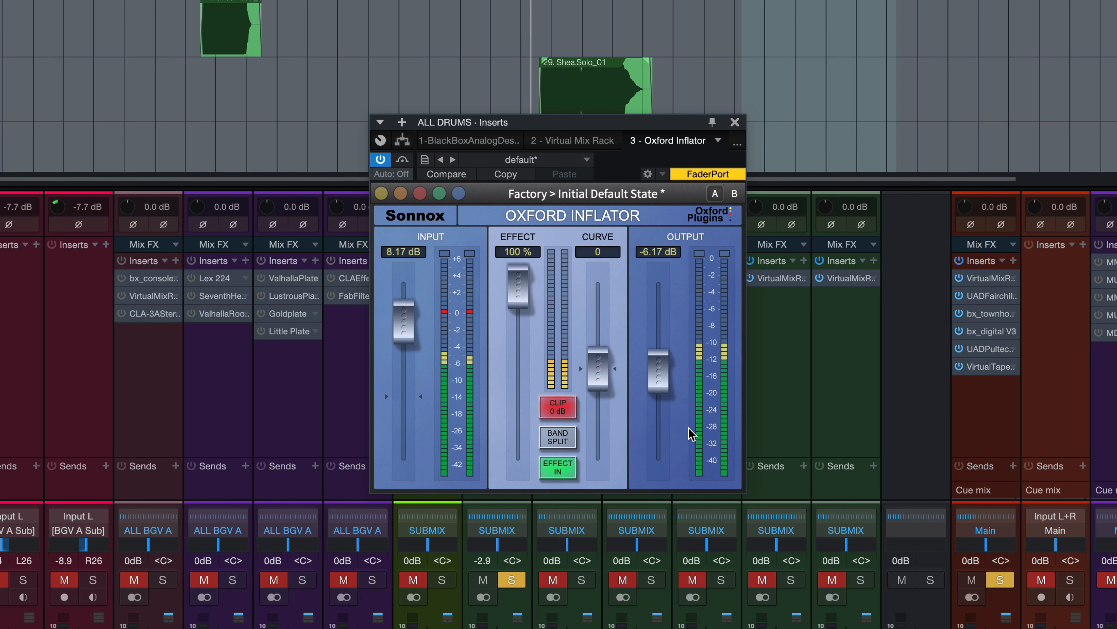
- Replay the drum section and compare the driven sound with the Inflator bypassed and active
mouse_move(443, 194)
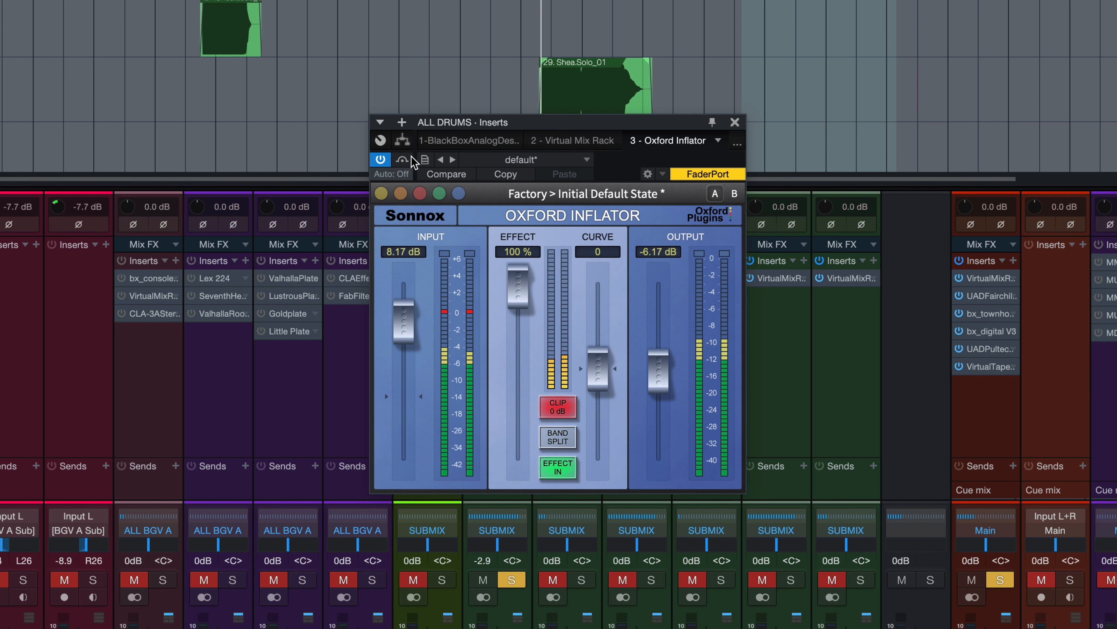
key("space")
left_click(402, 160)
key("space")
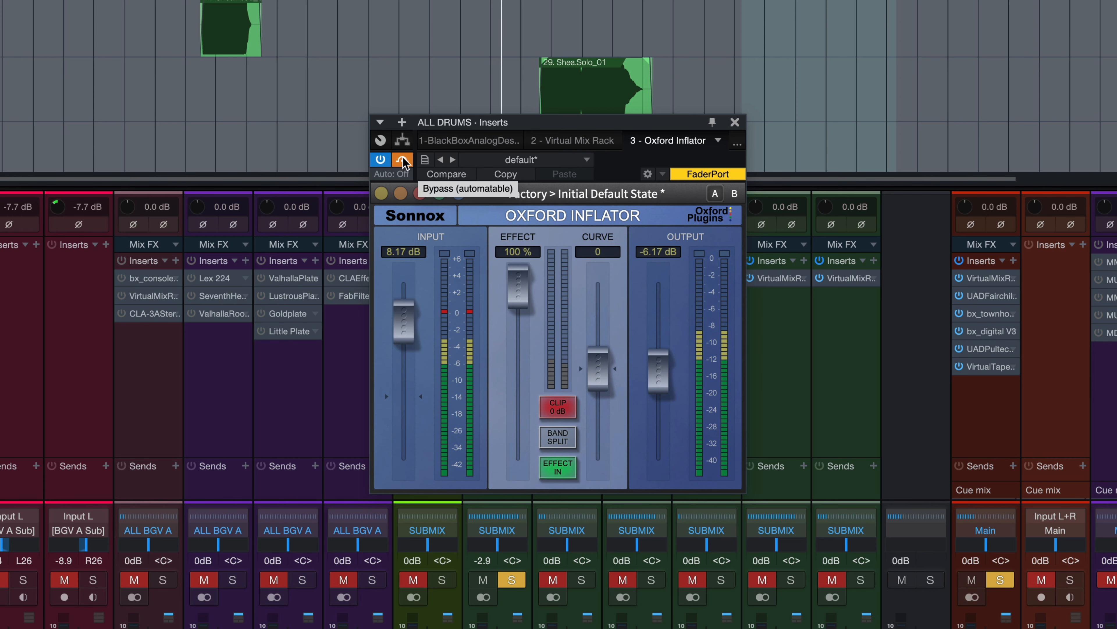
left_click(404, 161)
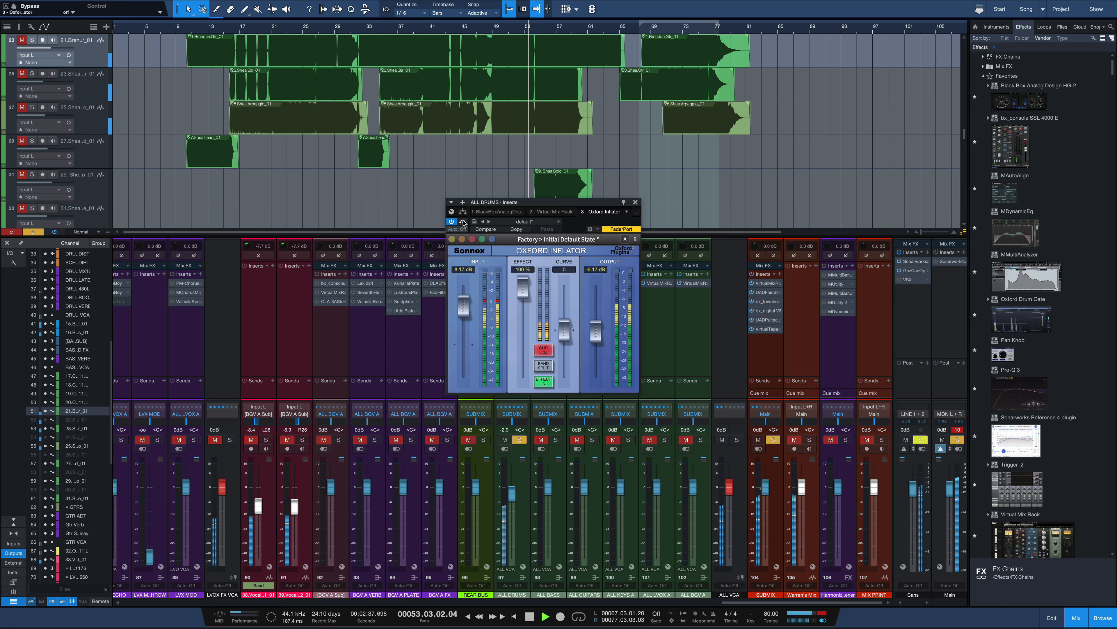
- Replay the section while toggling the Inflator's bypass, comparing levels on the ALL DRUMS channel meter, and stop playback
key("space")
left_click(463, 223)
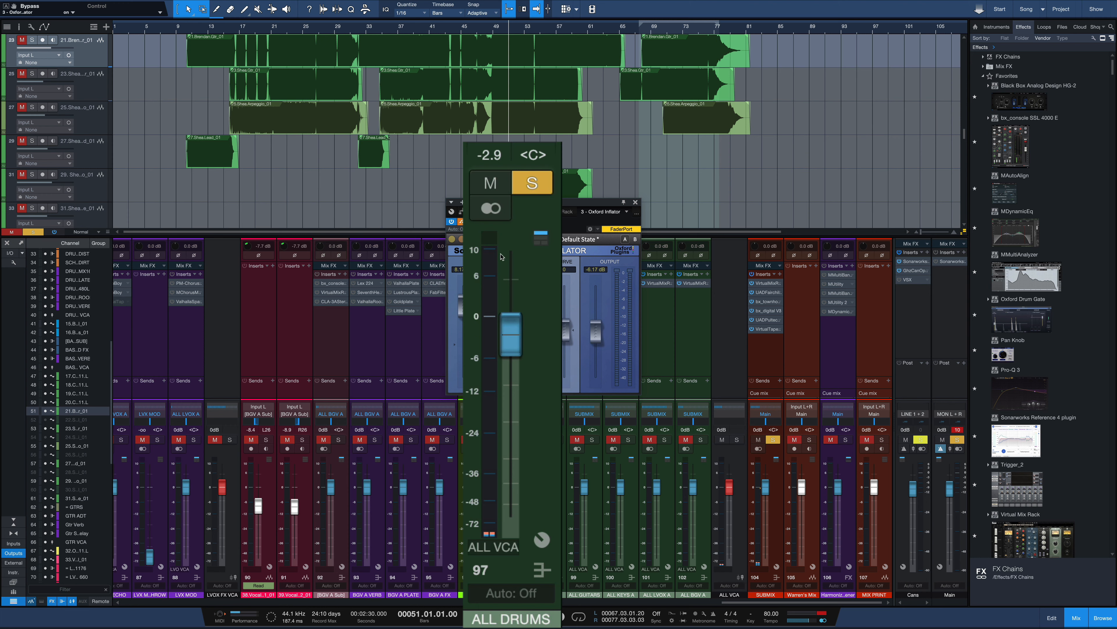
key("space")
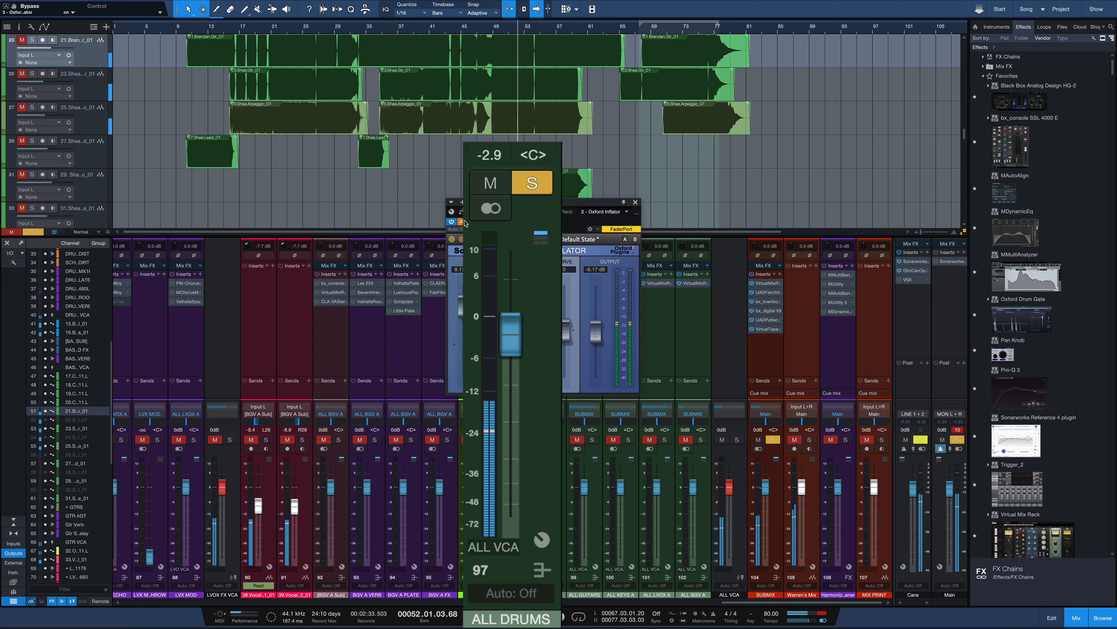
left_click(462, 222)
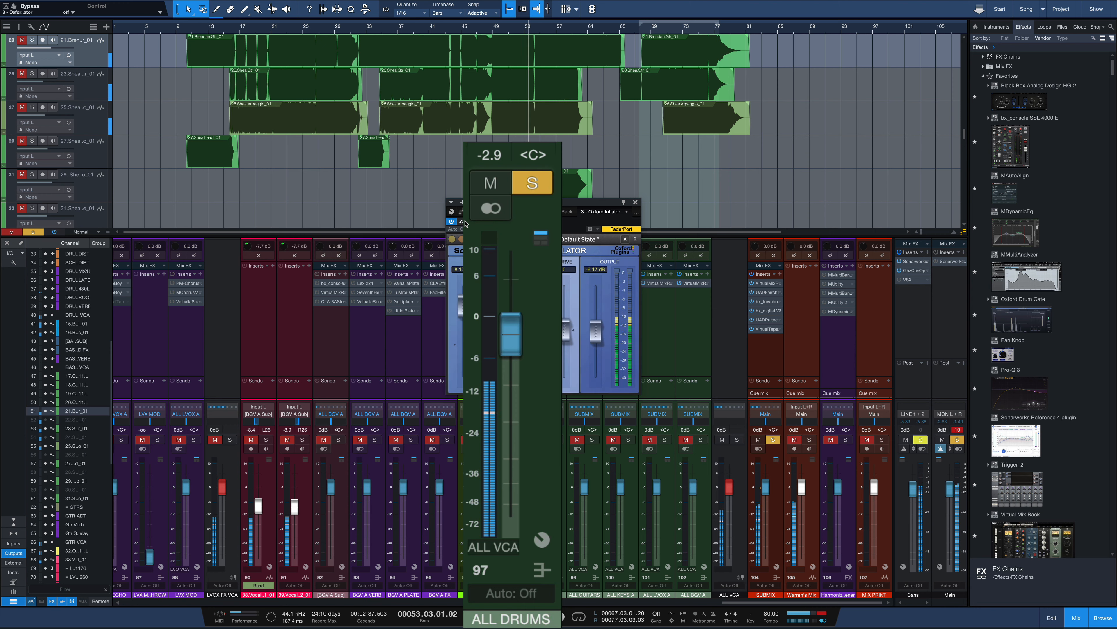
left_click(462, 221)
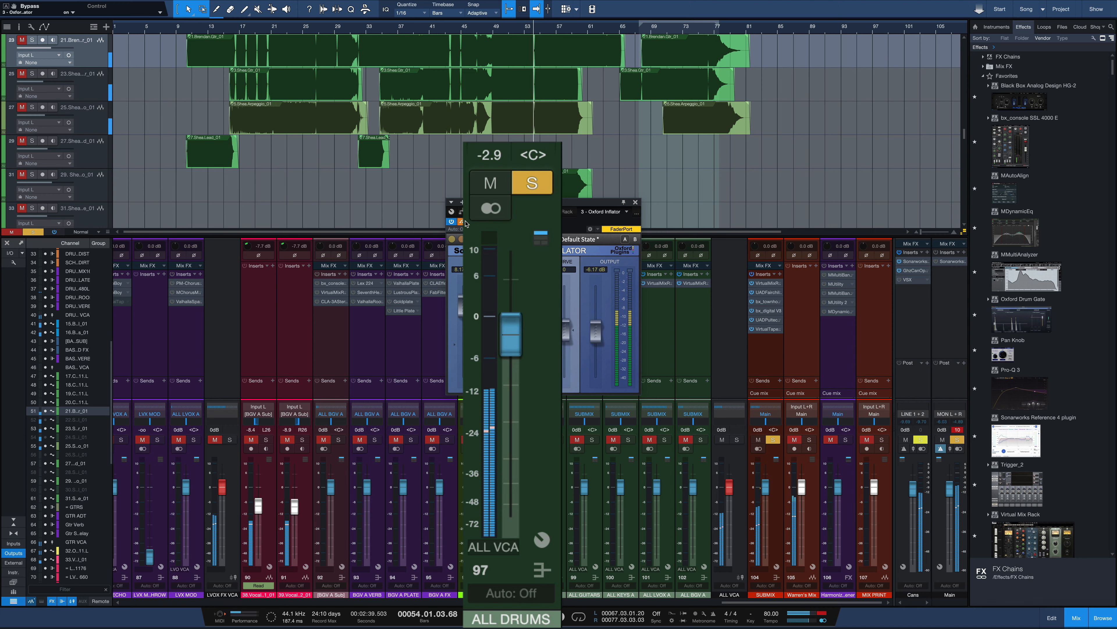
left_click(462, 222)
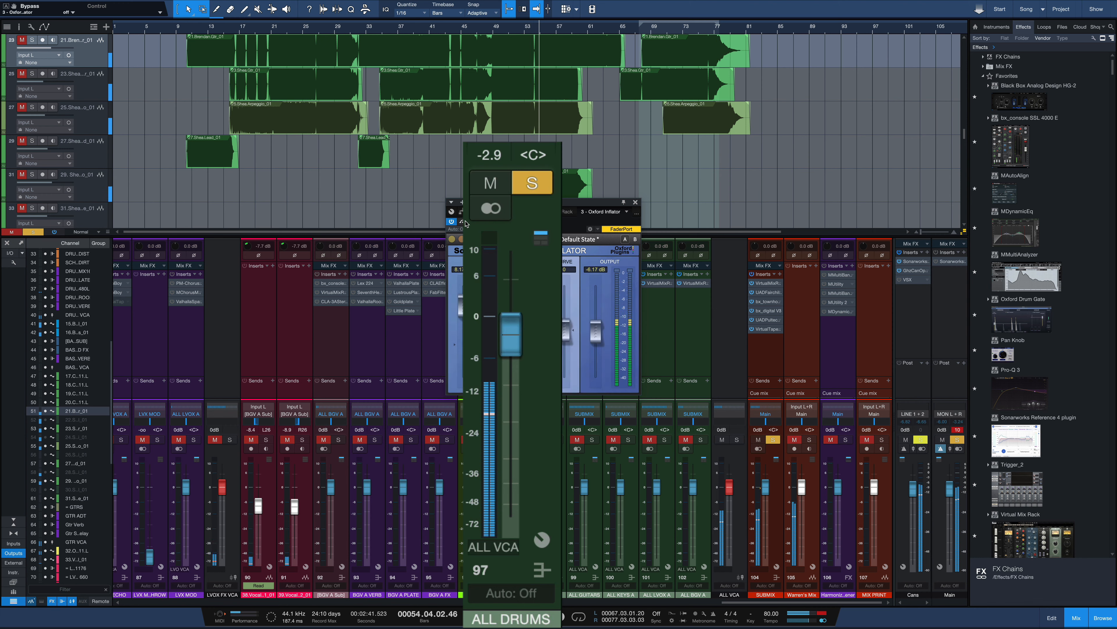
key("space")
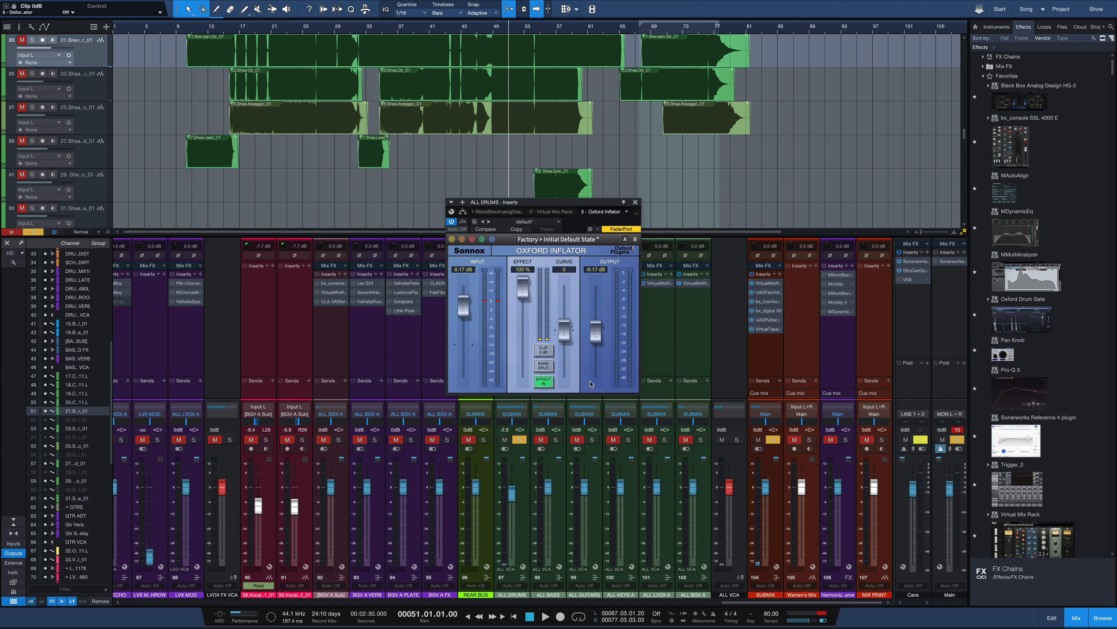
- Audition Input levels on the playing drums, try 10.4 and 6.61 dB, settle on 9.29 dB, and lower the Effect to about 59%
key("space")
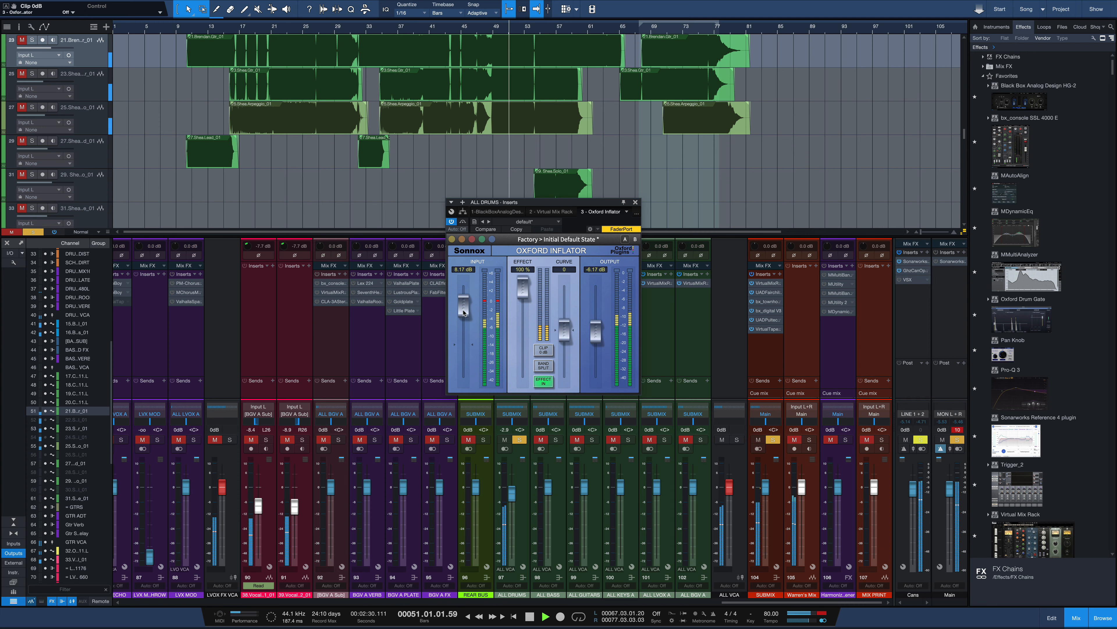
left_click_drag(464, 312, 466, 301)
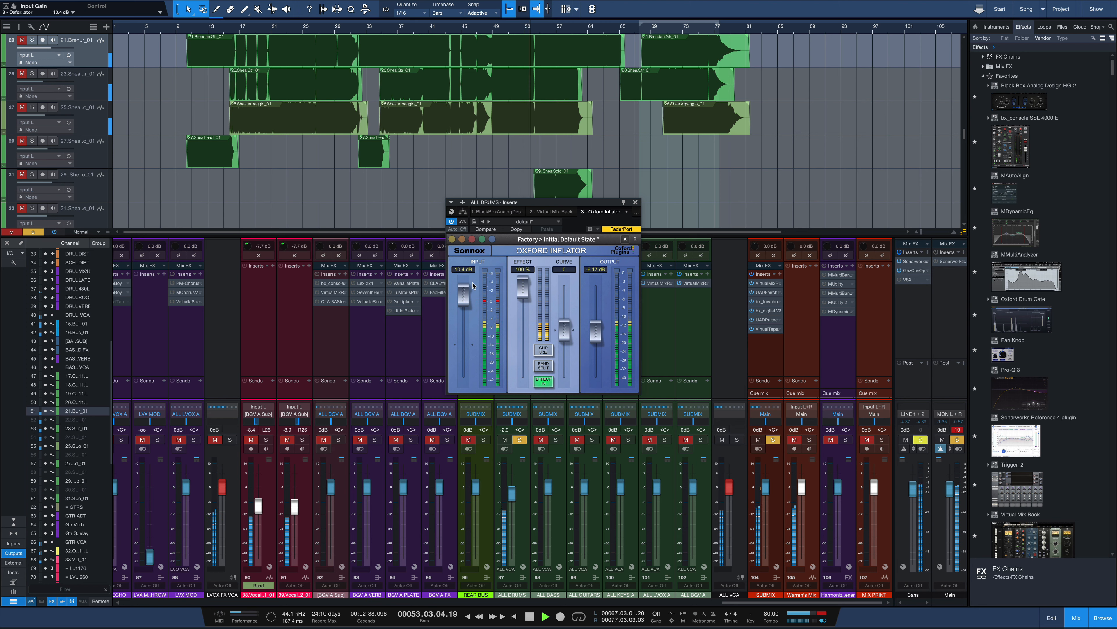
key("space")
left_click_drag(465, 300, 467, 308)
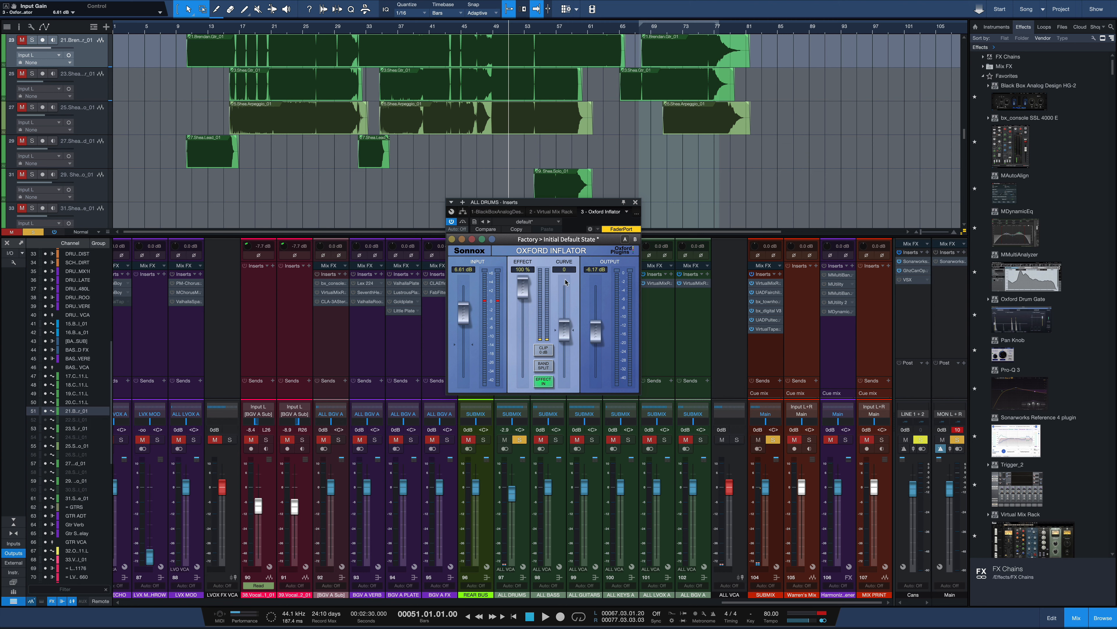
key("space")
left_click_drag(469, 320, 524, 335)
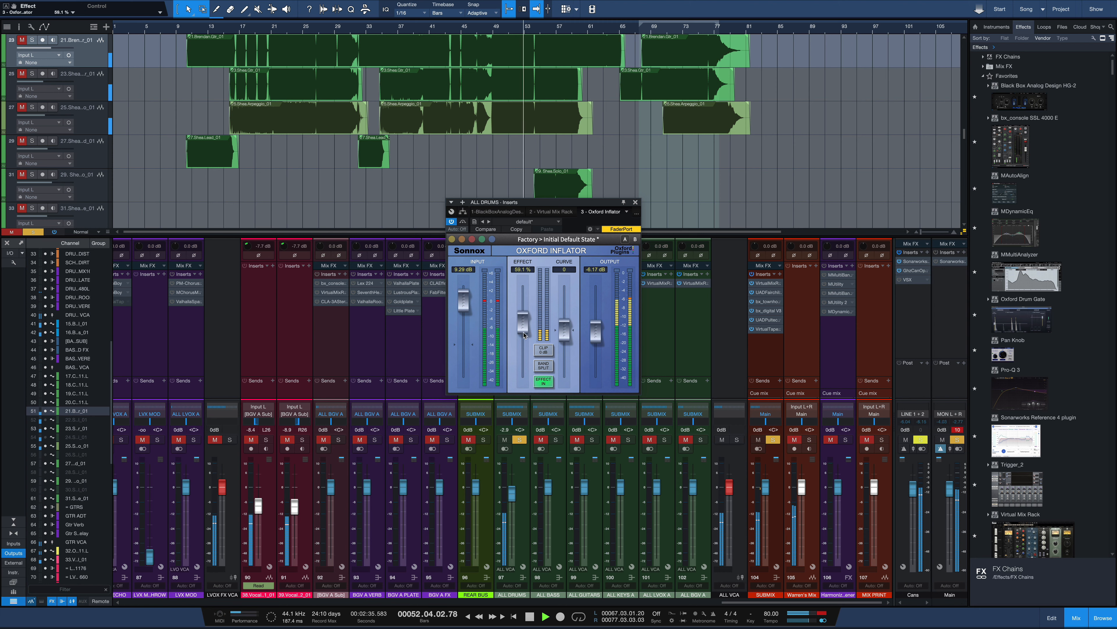
- Compare the drums with the Inflator bypassed and active at the reduced Effect level, and stop playback
left_click(463, 222)
left_click(464, 223)
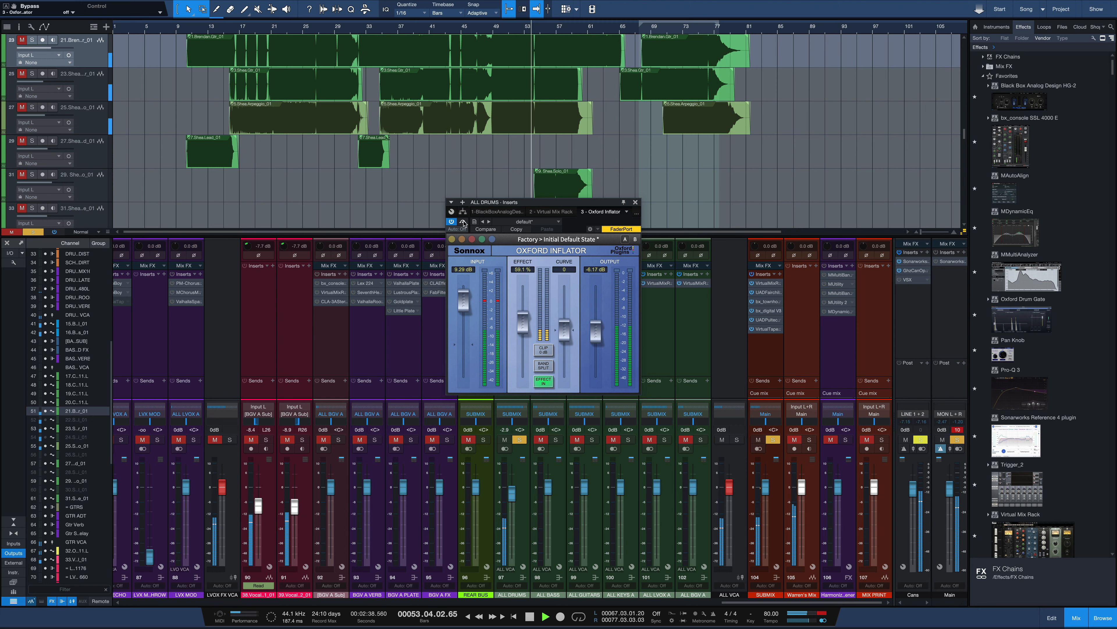
key("space")
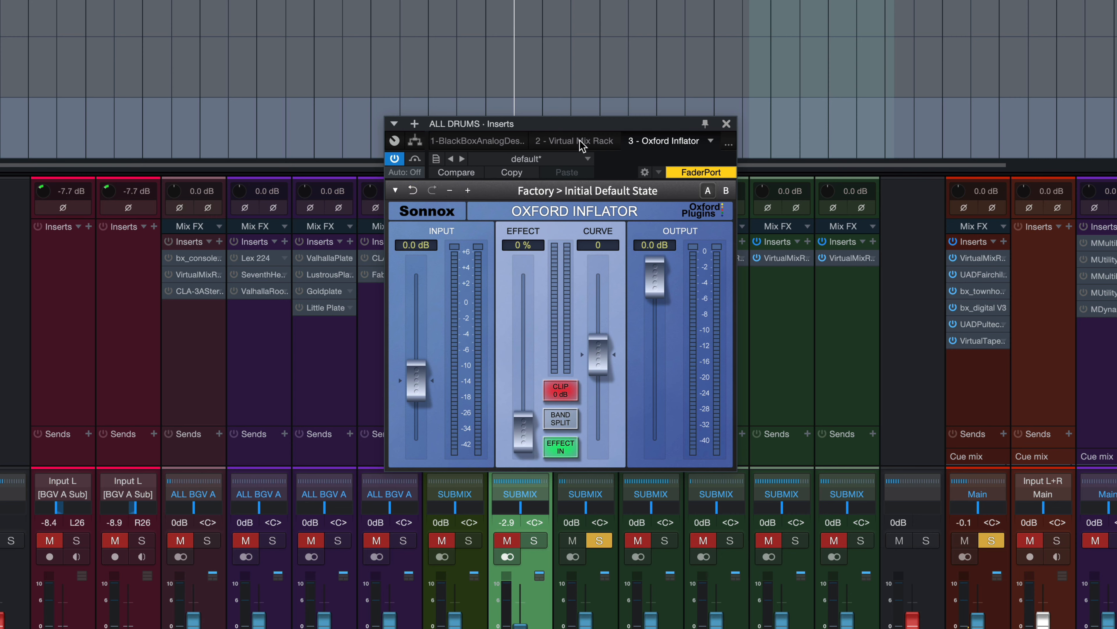
- Set the Inflator's Effect to 100% and, with the drums playing, its Input to 4.77 dB and Output to -7.23 dB
left_click_drag(522, 434, 519, 55)
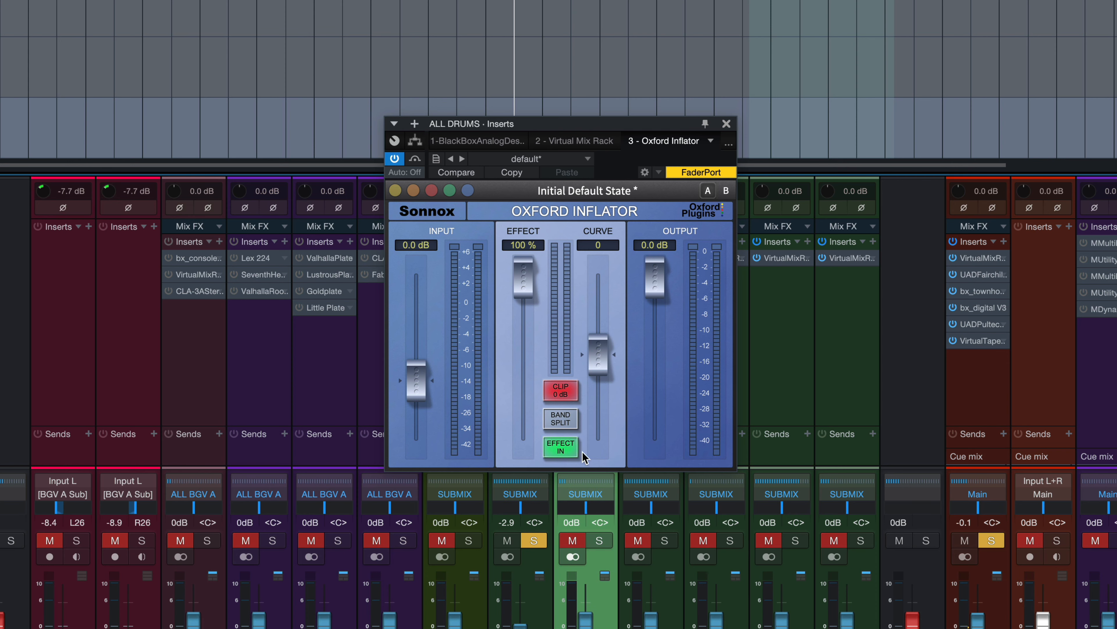
key("space")
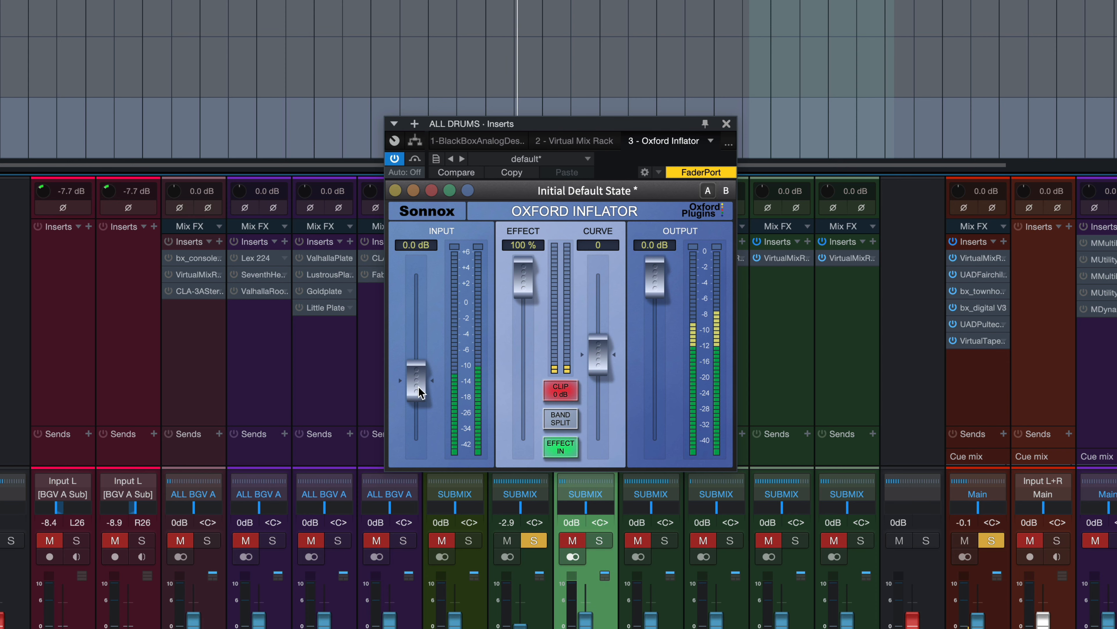
left_click_drag(402, 371, 417, 348)
left_click_drag(649, 296, 648, 392)
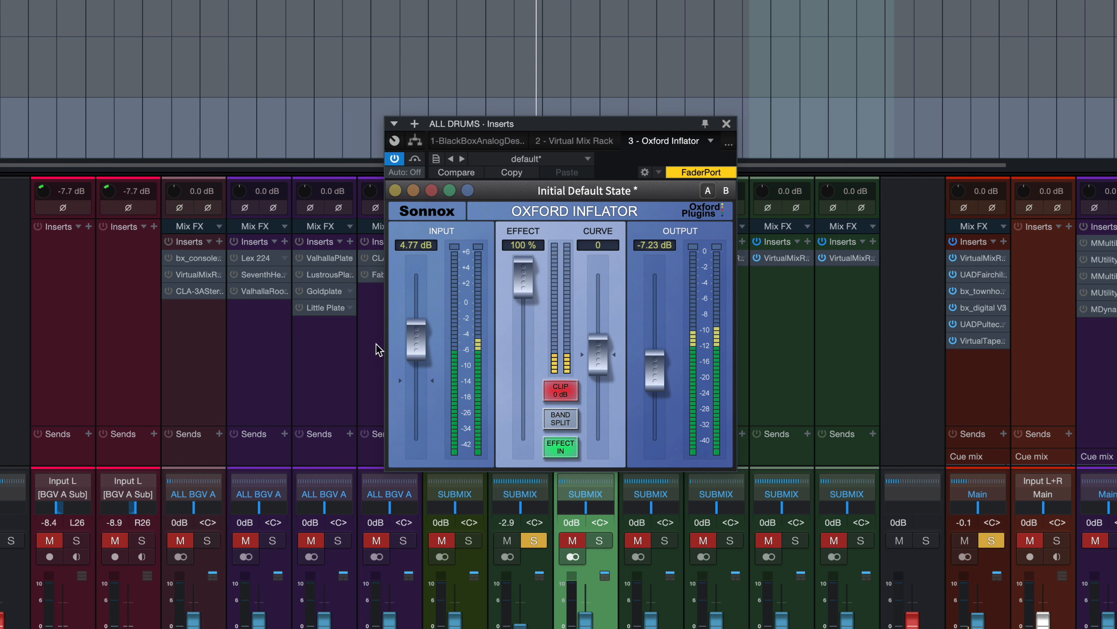
- Drive the Input to 12.0 dB with Clip 0 dB switched off, and lower the Output to -10.1 dB
left_click_drag(416, 341, 424, 273)
left_click(560, 390)
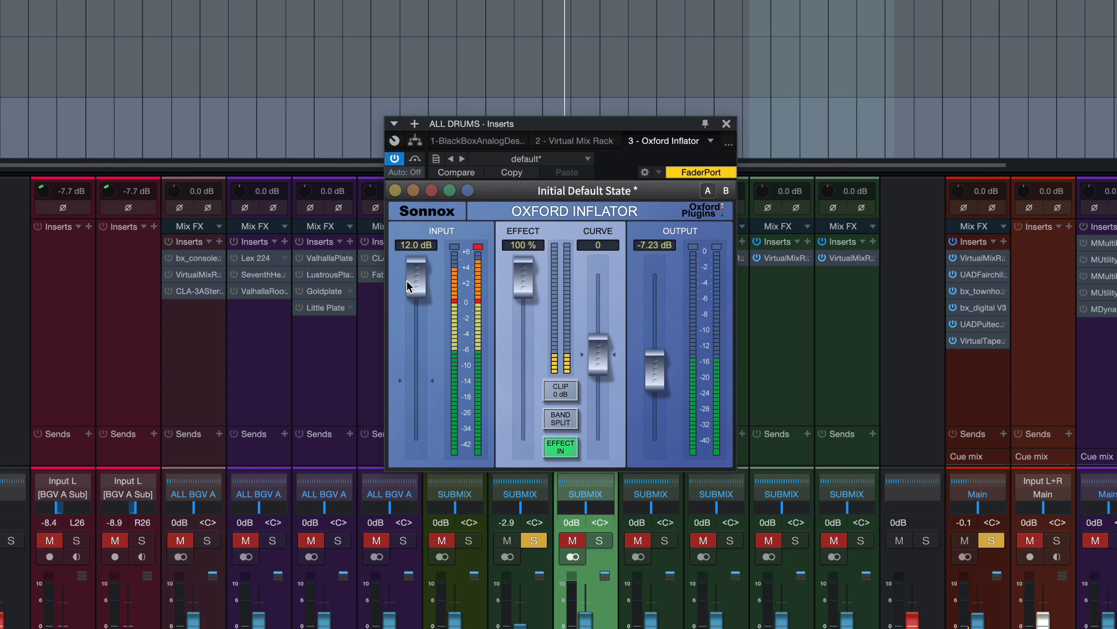
left_click_drag(650, 369, 656, 411)
- Compare the driven drums with Clip 0 dB on and off, and with Band Split on and off, leaving both off
left_click(559, 394)
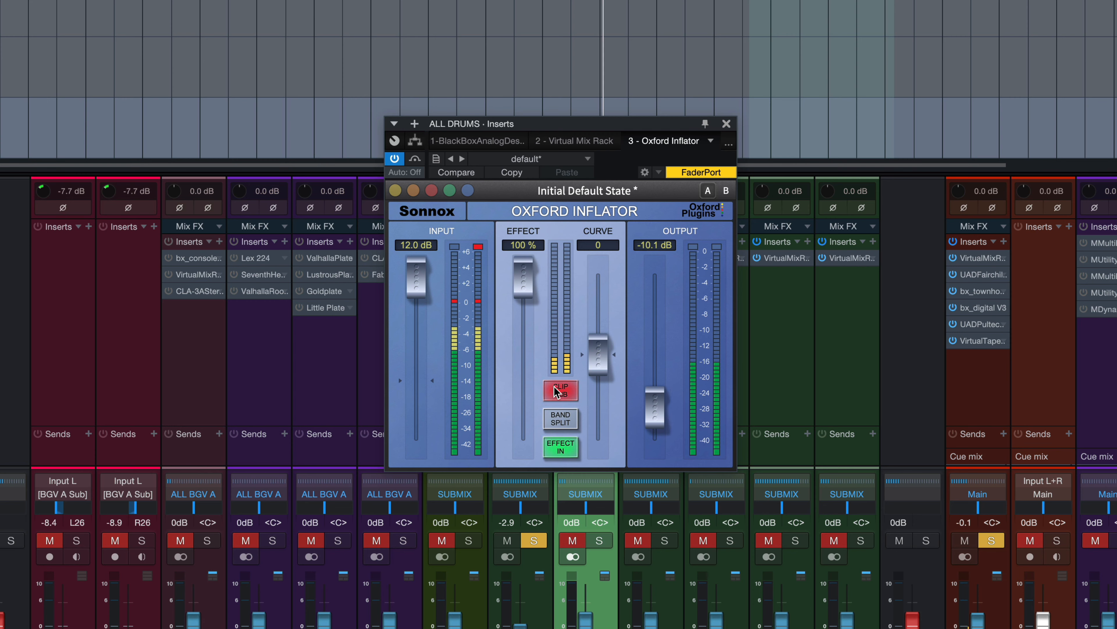
left_click(558, 396)
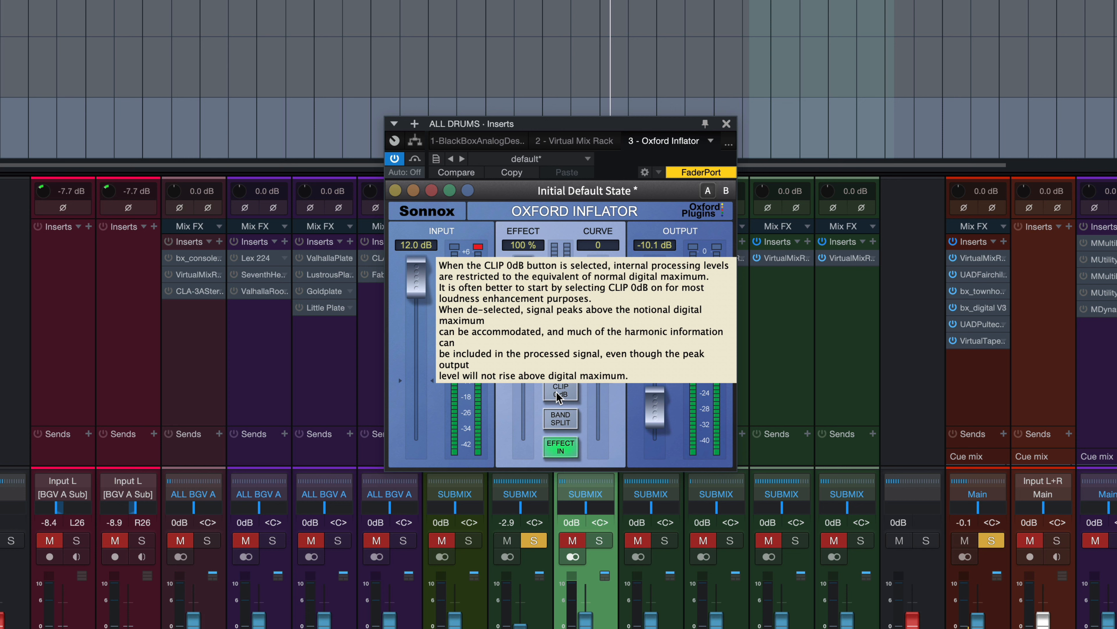
left_click(565, 420)
left_click(566, 422)
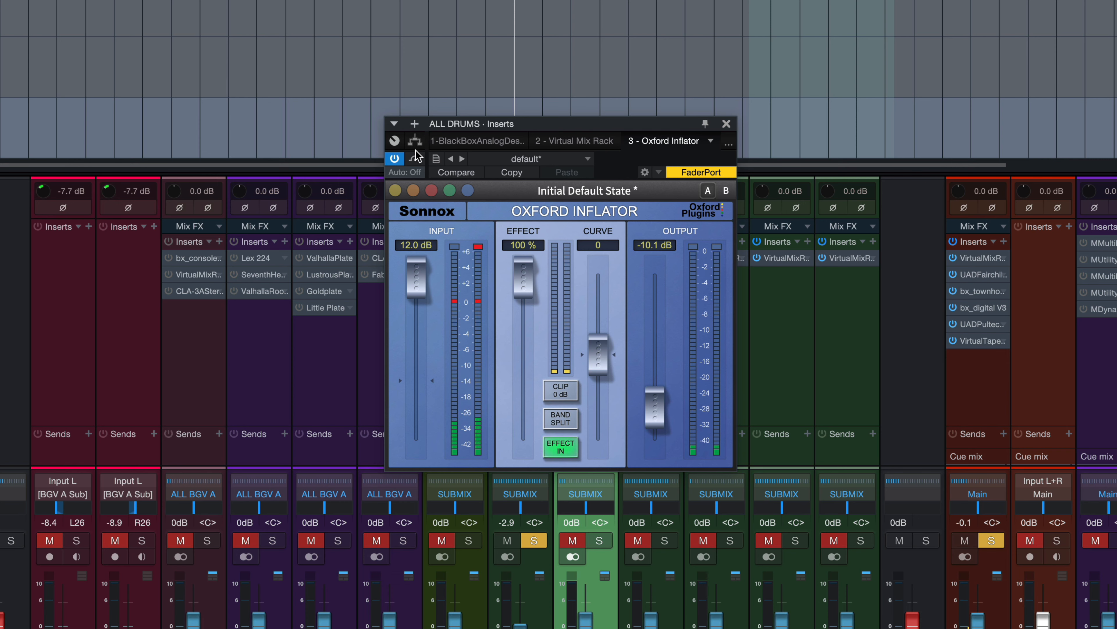
- Compare the unclipped, heavily driven drums with the Inflator bypassed and active during playback, and stop playback
left_click(415, 158)
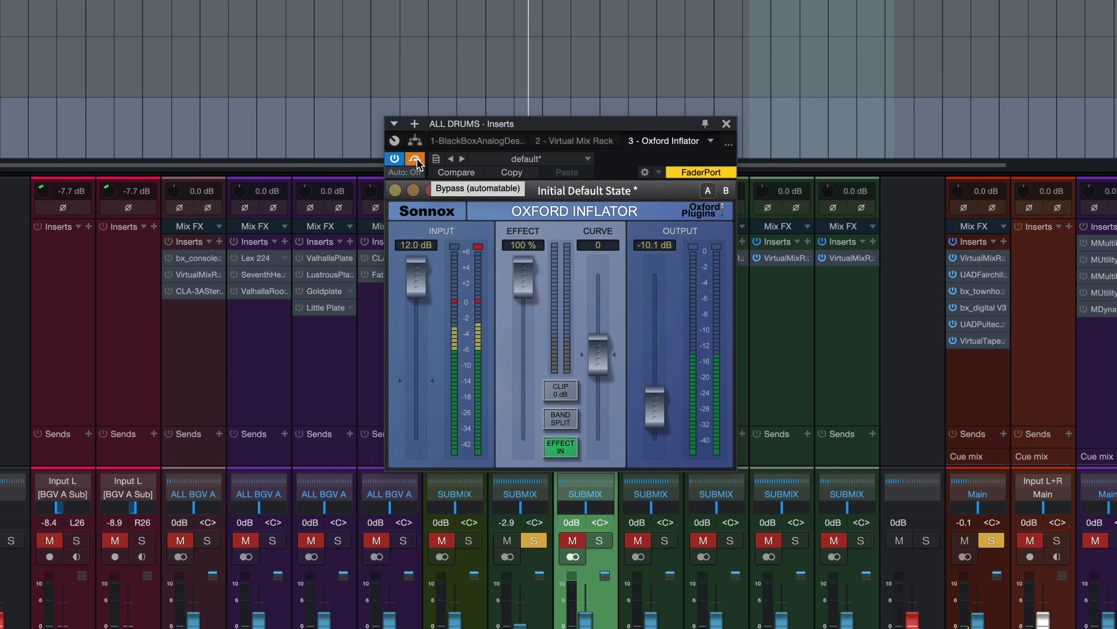
left_click(416, 158)
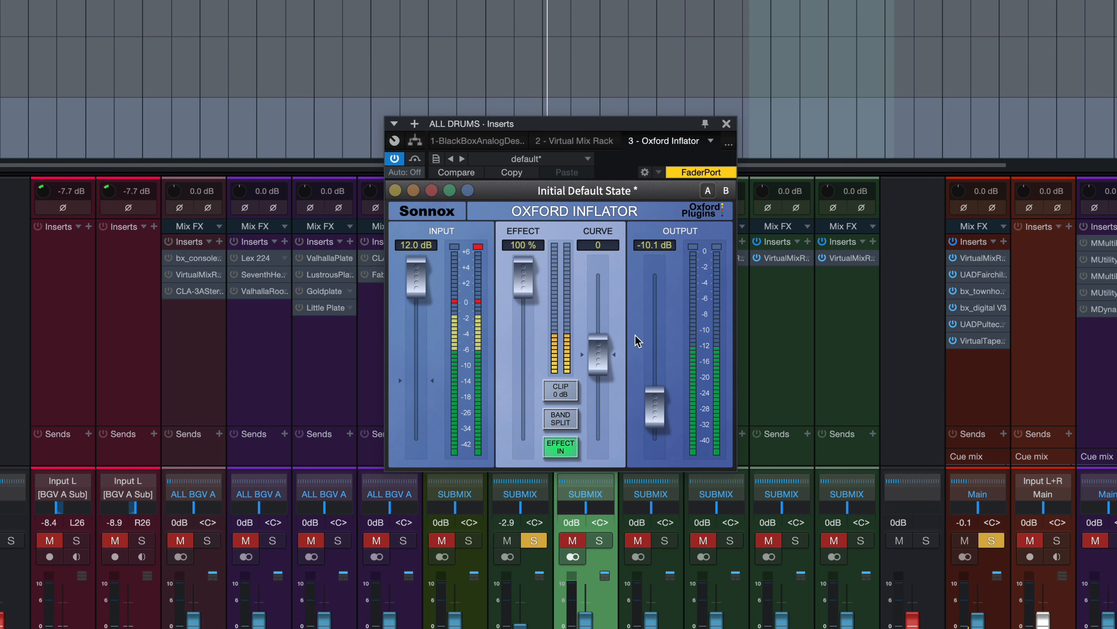
key("space")
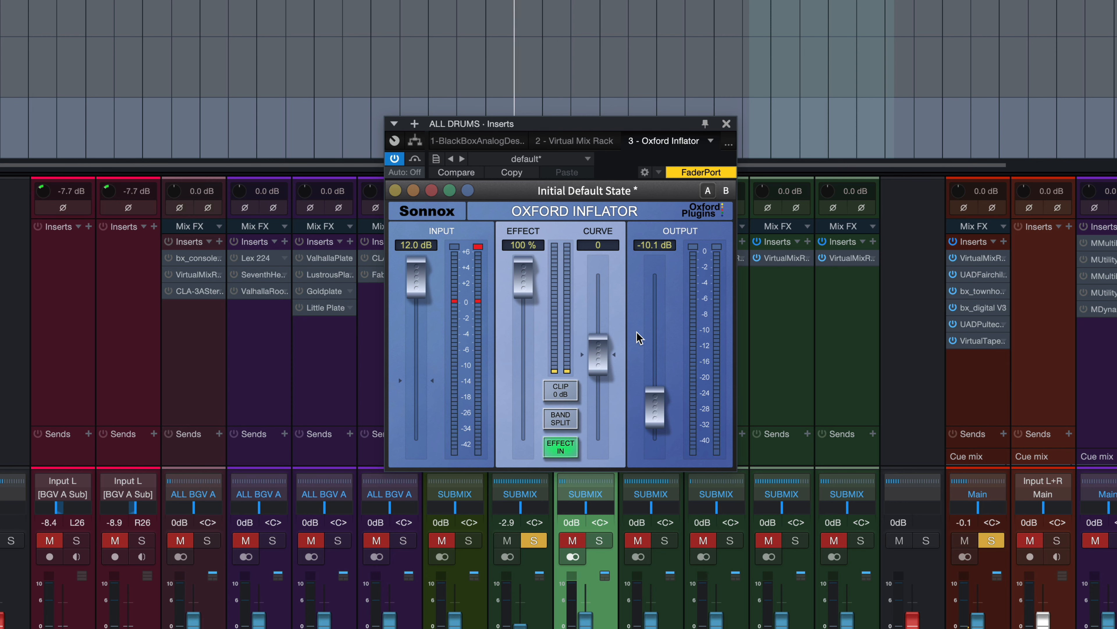